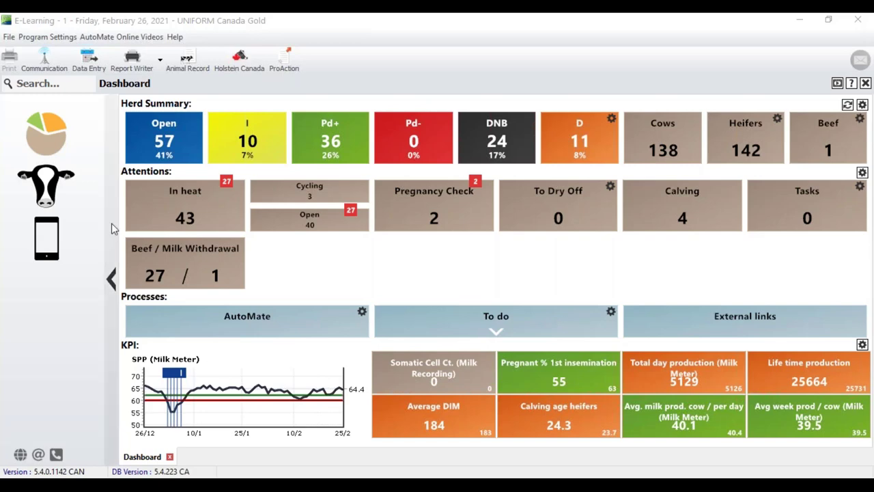
Load the Holstein Canada Send list from the herd Links page, listing eight animals.
{"action": "left_click", "coordinate": [46, 194]}
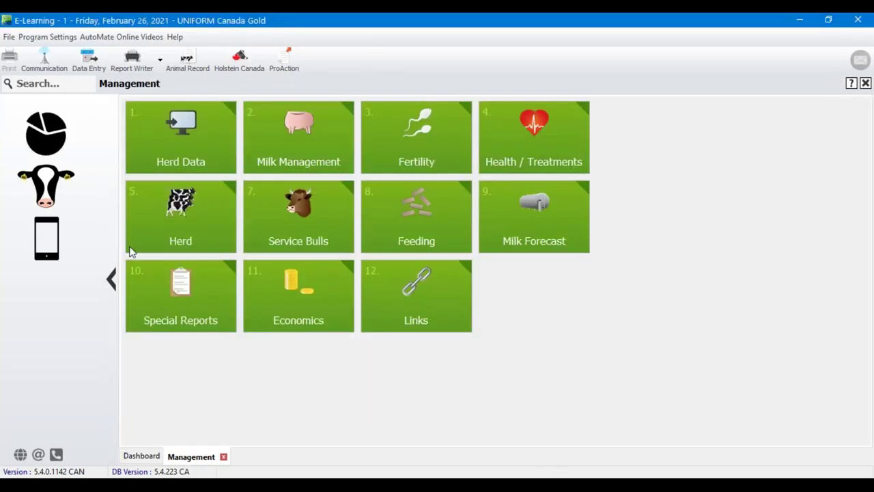
{"action": "left_click", "coordinate": [430, 313]}
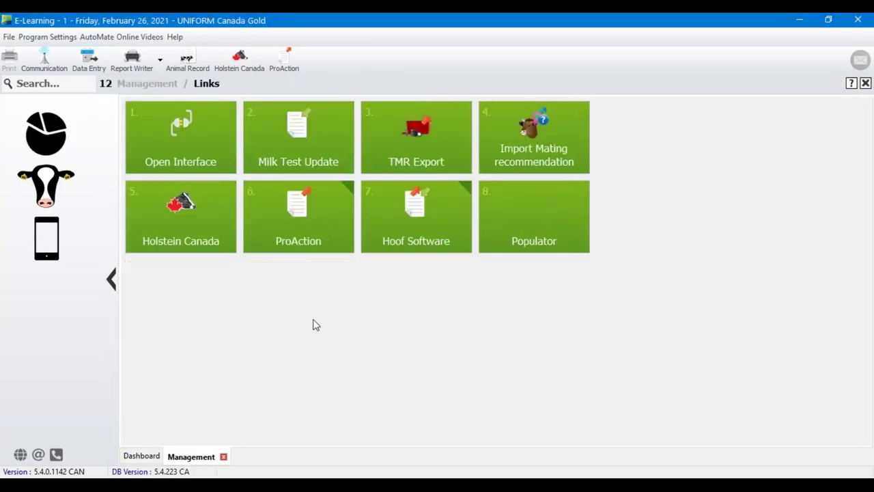
{"action": "right_click", "coordinate": [187, 216]}
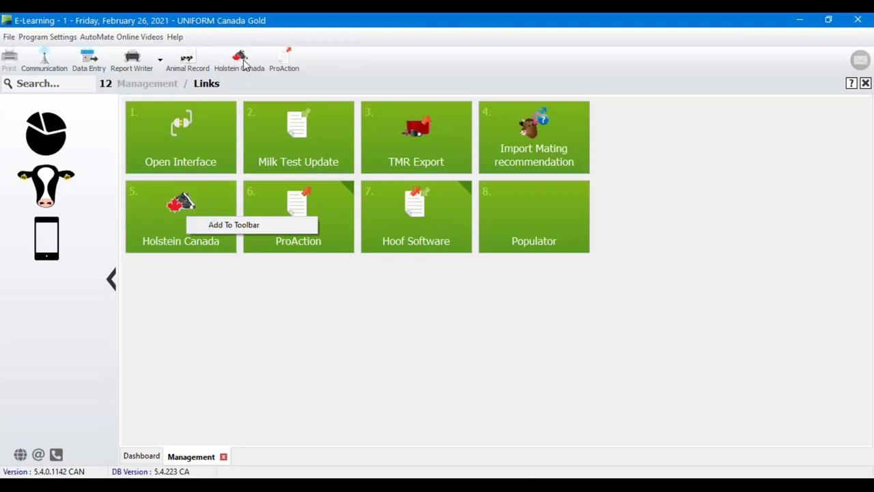
{"action": "left_click", "coordinate": [154, 239]}
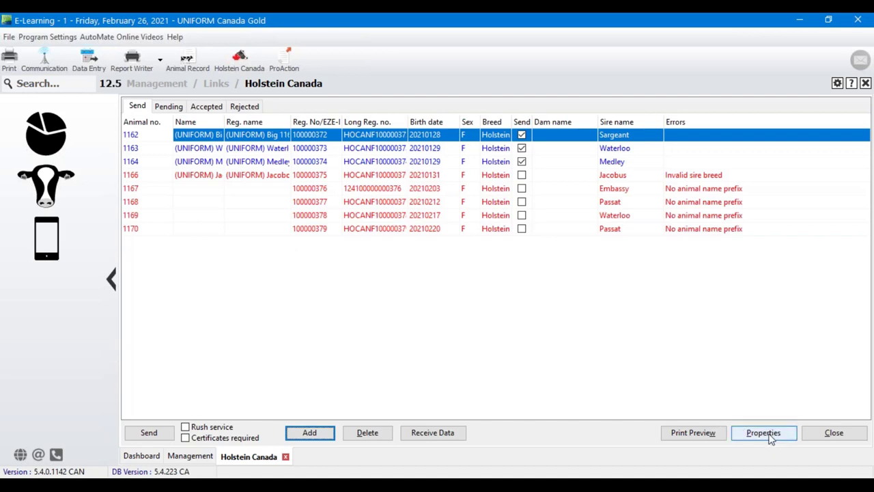
Check that the farm prefix in the Send list's Communication settings is UNIFORM.
{"action": "left_click", "coordinate": [771, 438]}
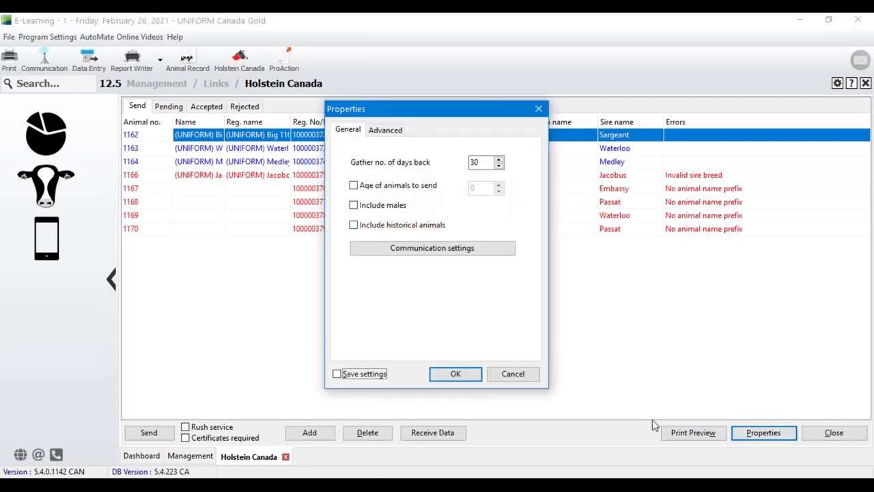
{"action": "left_click", "coordinate": [469, 254]}
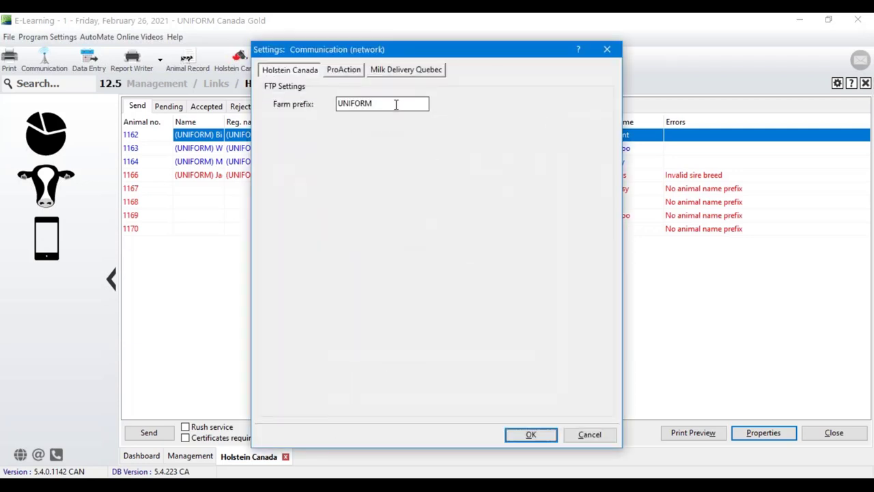
{"action": "left_click_drag", "start_coordinate": [398, 103], "coordinate": [330, 104]}
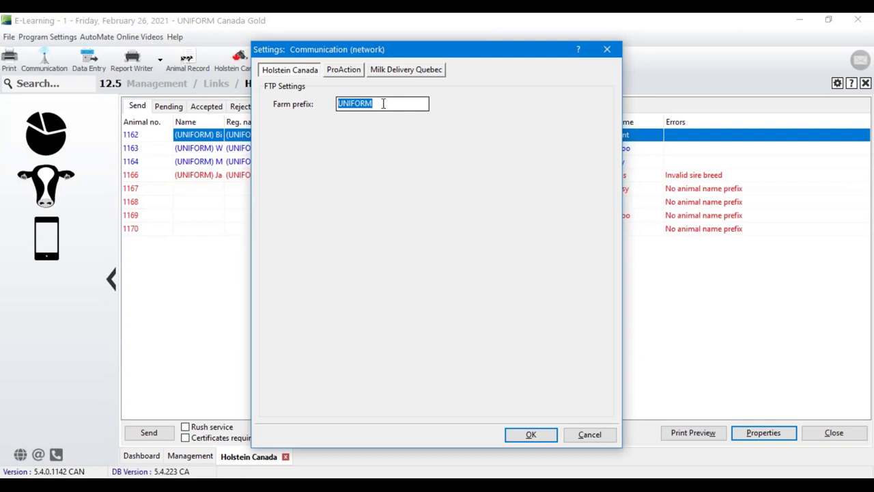
{"action": "left_click", "coordinate": [528, 435]}
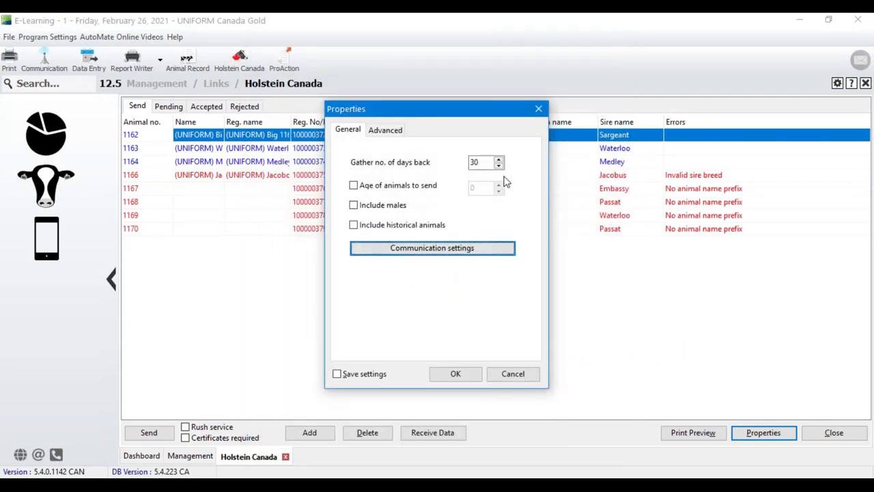
Keep 30 days back, review the Advanced columns, and save the properties.
{"action": "left_click", "coordinate": [481, 164]}
{"action": "double_click", "coordinate": [487, 164]}
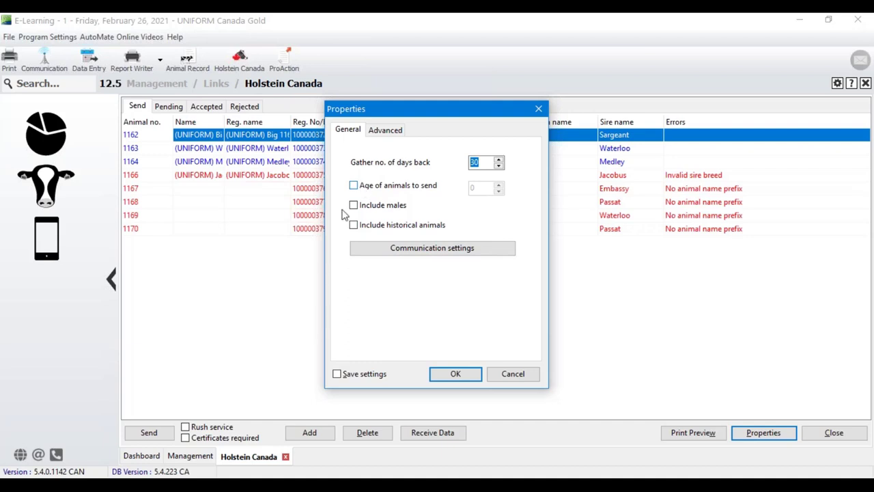
{"action": "left_click", "coordinate": [401, 133]}
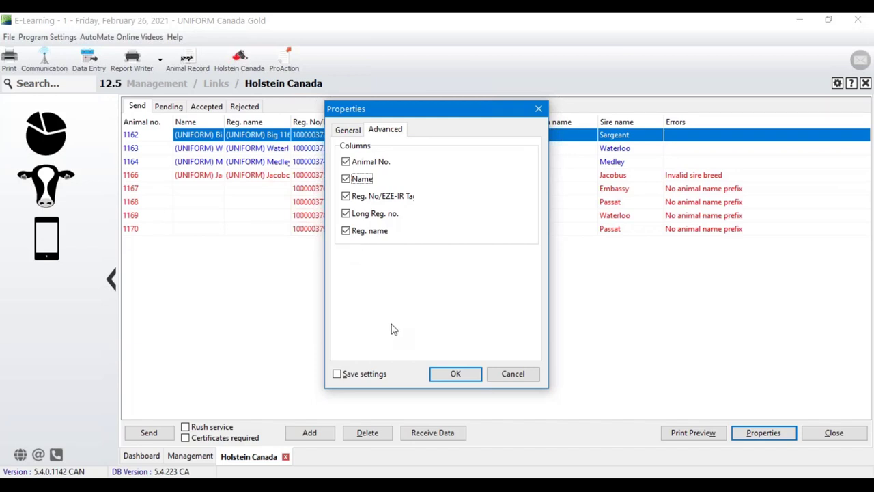
{"action": "left_click", "coordinate": [337, 374]}
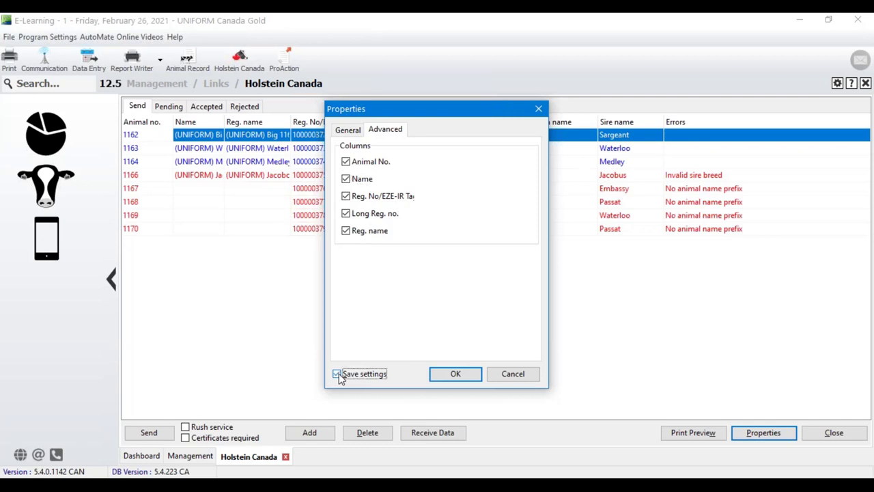
{"action": "left_click", "coordinate": [468, 377]}
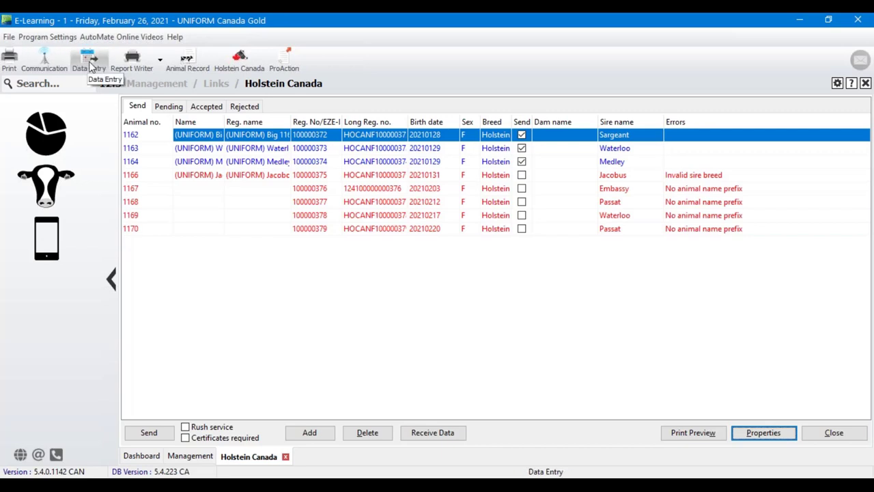
Confirm UNIFORM as the default and D.I.Y. AI breeding code in the Data Entry settings.
{"action": "left_click", "coordinate": [93, 65]}
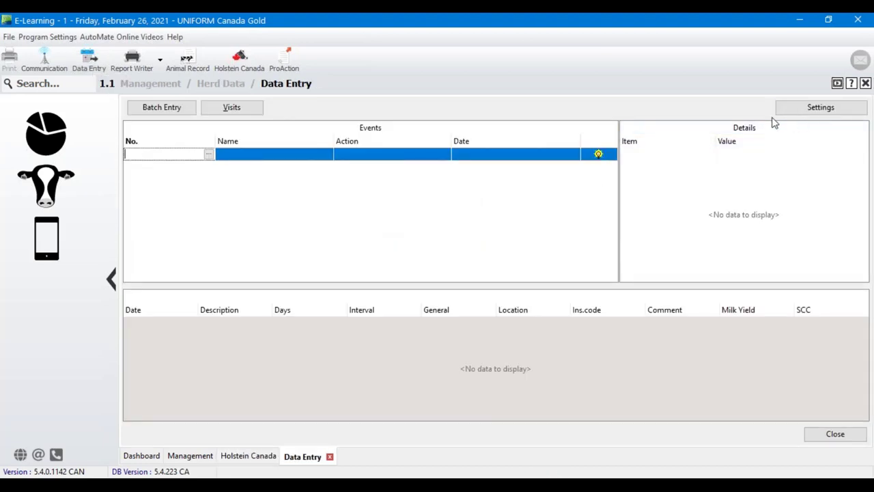
{"action": "left_click", "coordinate": [800, 113]}
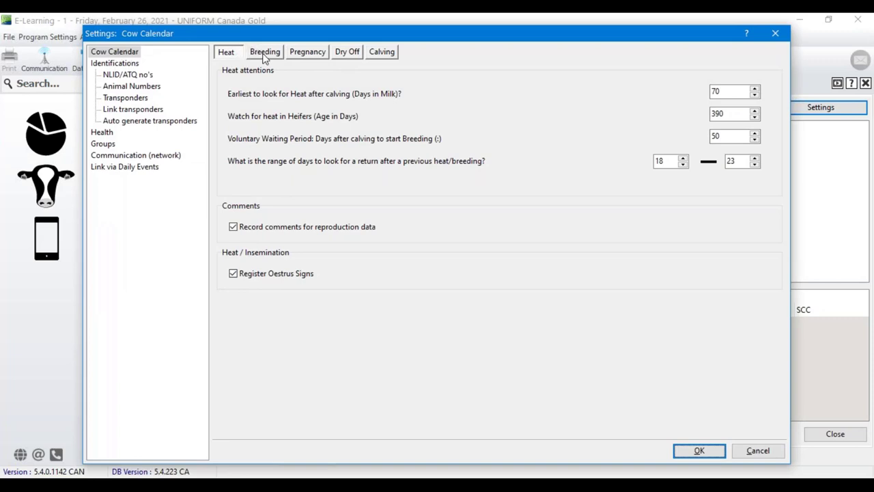
{"action": "left_click", "coordinate": [266, 55]}
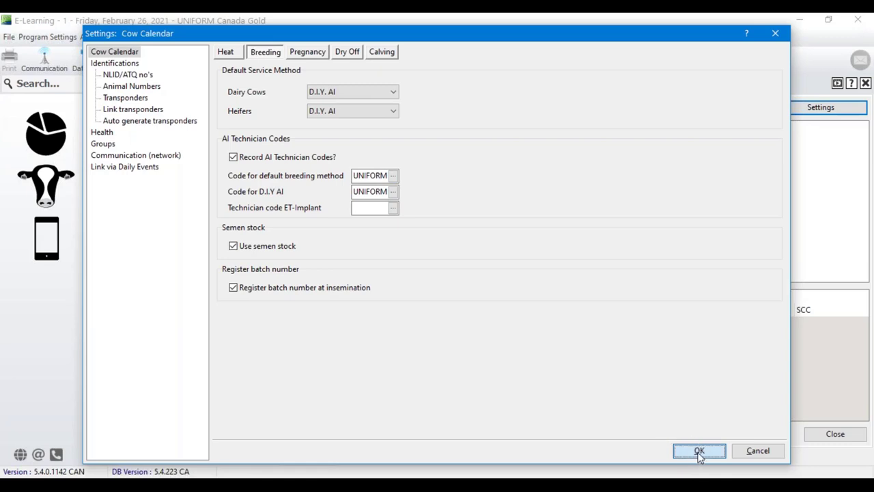
{"action": "left_click", "coordinate": [700, 452]}
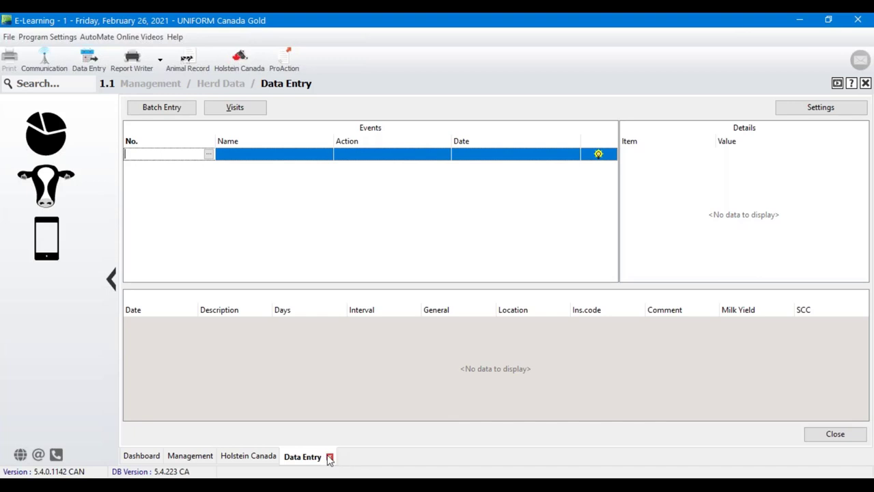
{"action": "left_click", "coordinate": [330, 458]}
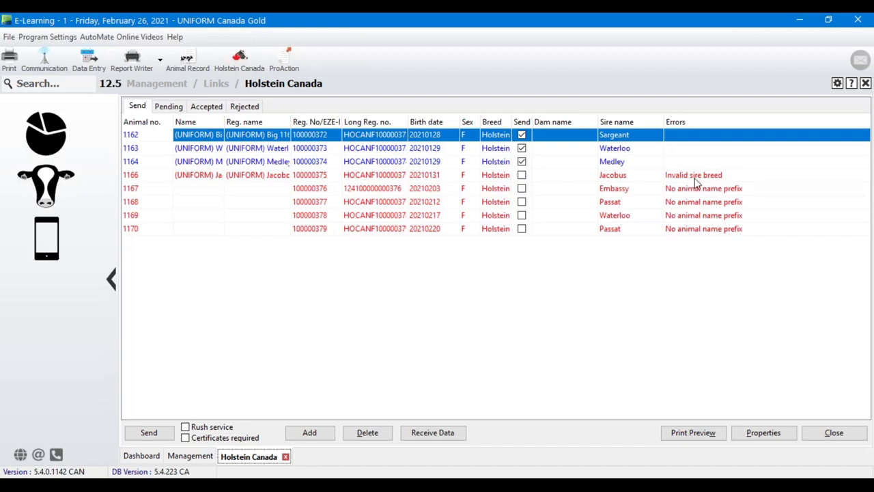
Open sire Jacobus's Total Bull Review from animal 1166's 'Invalid sire breed' row.
{"action": "double_click", "coordinate": [693, 176]}
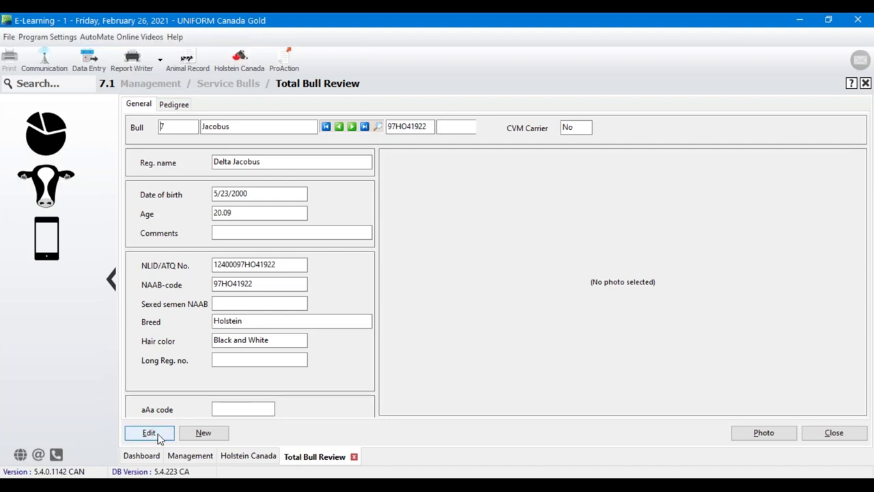
{"action": "left_click", "coordinate": [158, 435]}
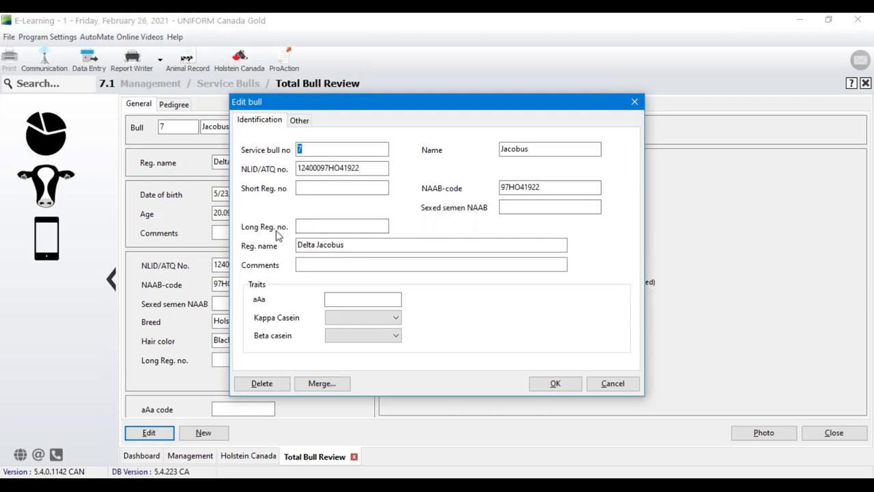
{"action": "left_click", "coordinate": [325, 225]}
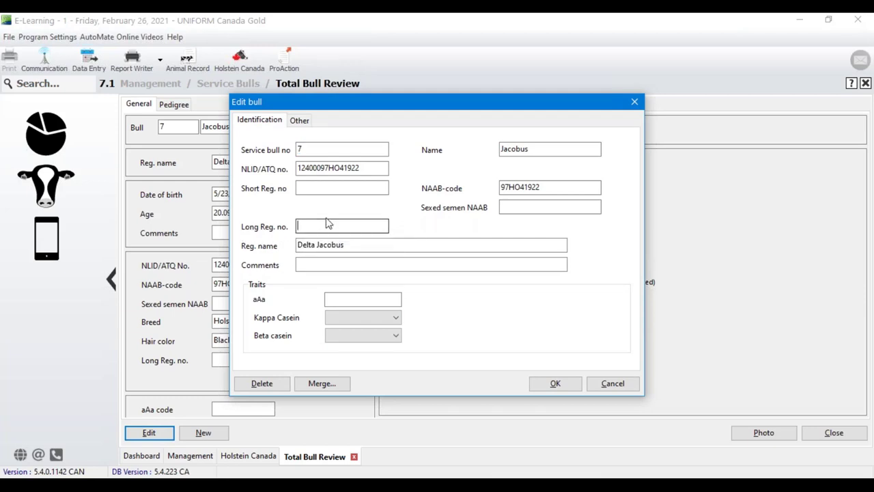
{"action": "type", "text": "HOCANM"}
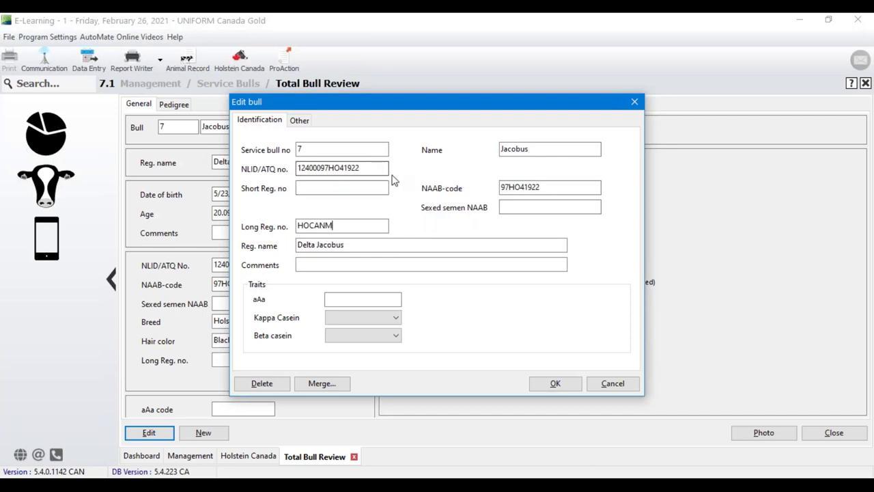
{"action": "left_click_drag", "start_coordinate": [359, 168], "coordinate": [341, 173]}
{"action": "right_click", "coordinate": [352, 171]}
{"action": "left_click", "coordinate": [247, 209]}
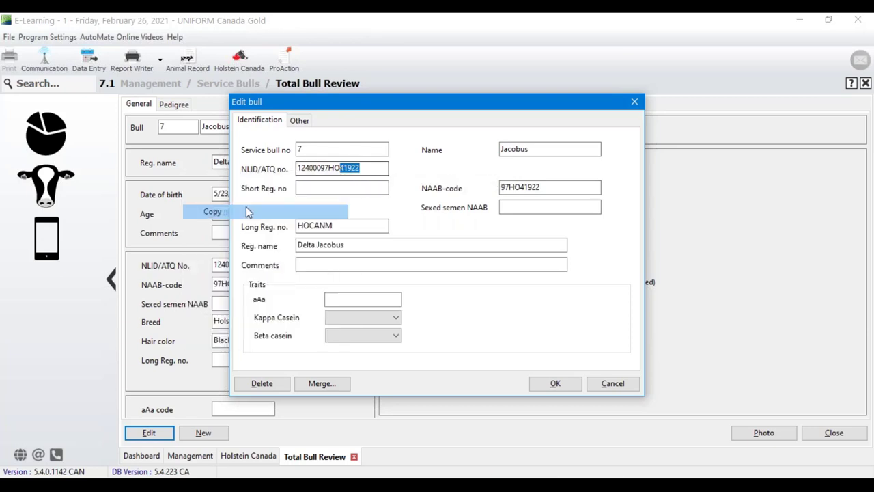
{"action": "left_click", "coordinate": [349, 226]}
{"action": "type", "text": "HOCANM000"}
{"action": "key", "text": "ctrl+v"}
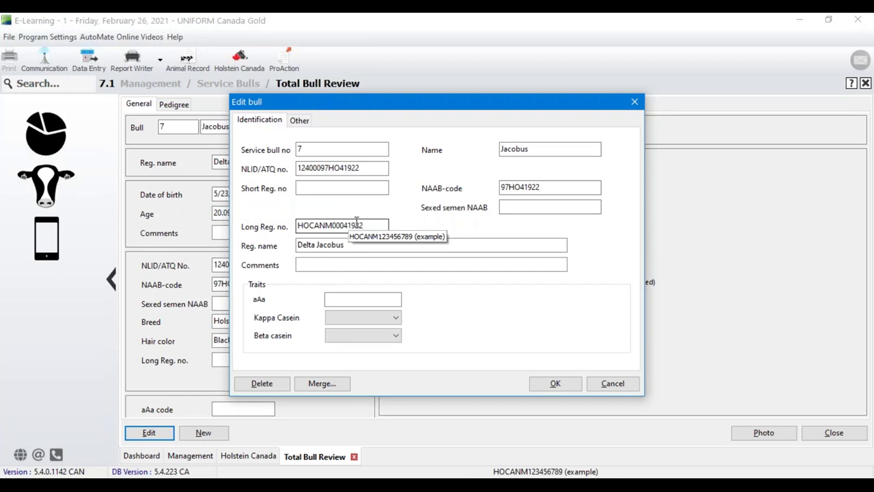
{"action": "left_click", "coordinate": [576, 385]}
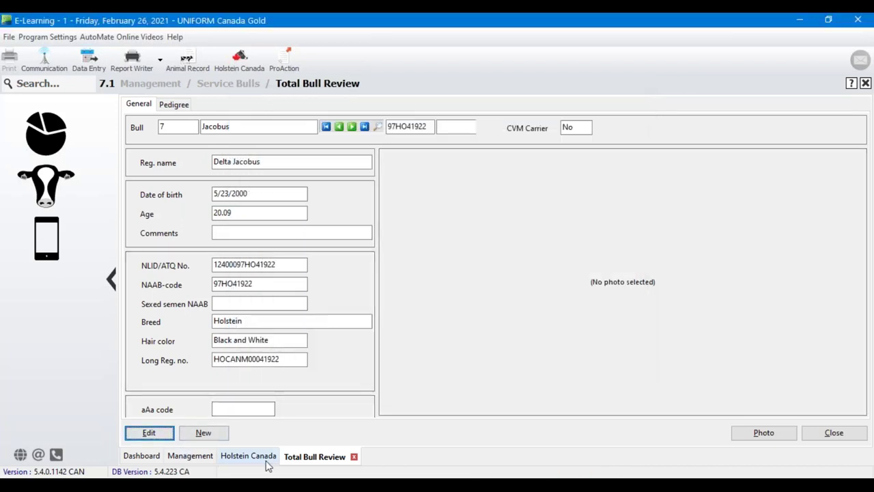
Open heifer 1167's Animal Record from the Holstein Canada Send list.
{"action": "left_click", "coordinate": [249, 455]}
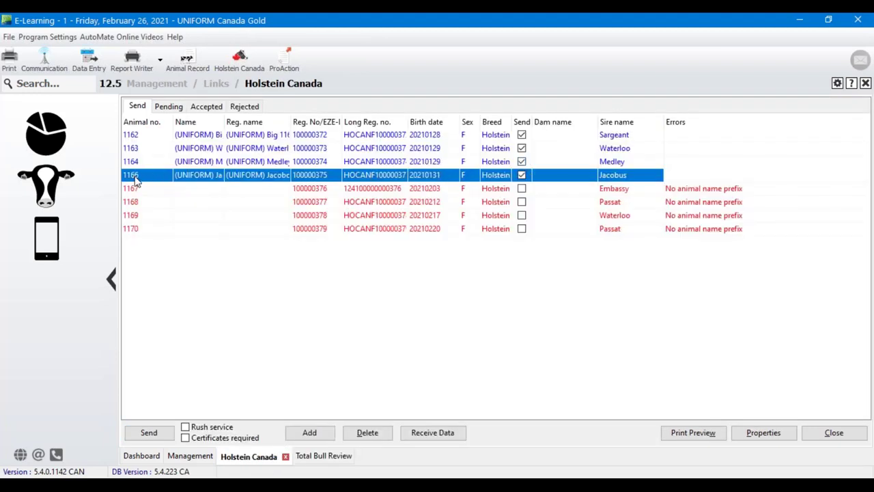
{"action": "left_click", "coordinate": [201, 189]}
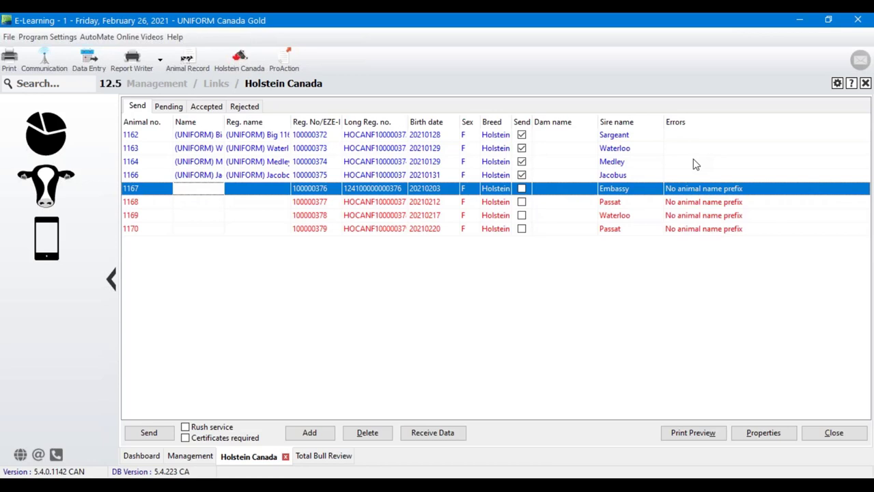
{"action": "left_click", "coordinate": [263, 193]}
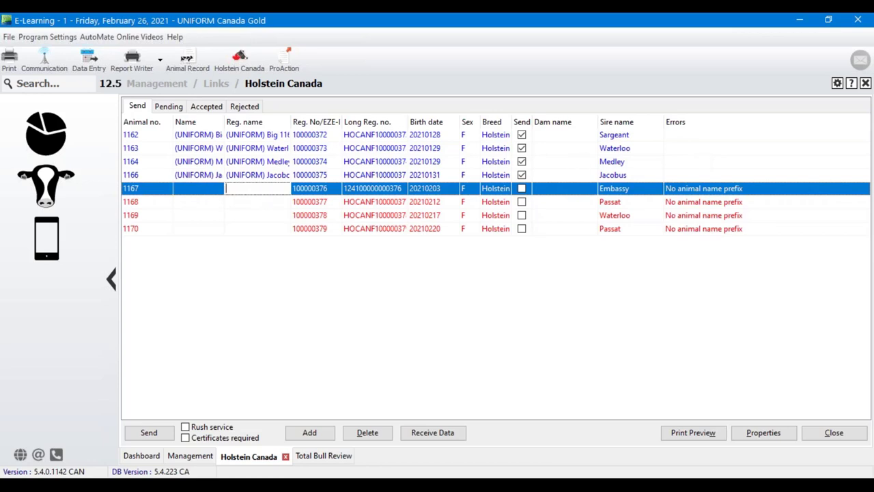
{"action": "double_click", "coordinate": [159, 191]}
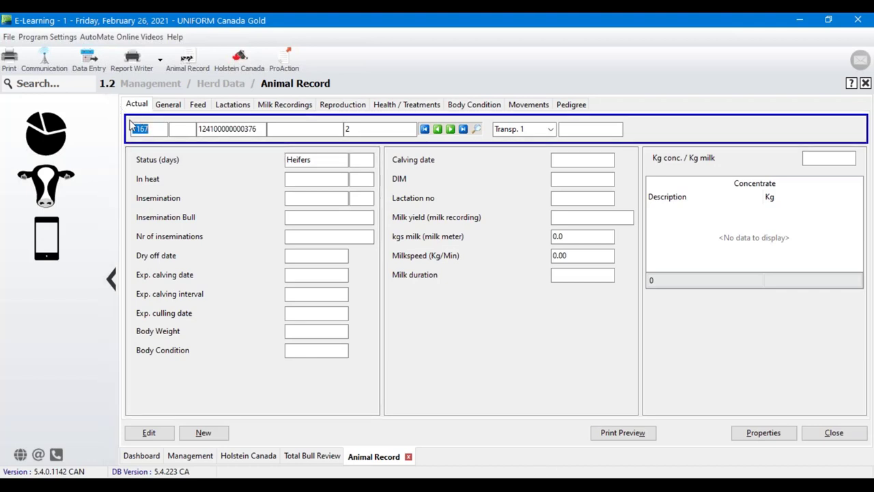
Append 1167 to cow 1167's Reg. name, making it (UNIFORM) 1167.
{"action": "left_click", "coordinate": [152, 437]}
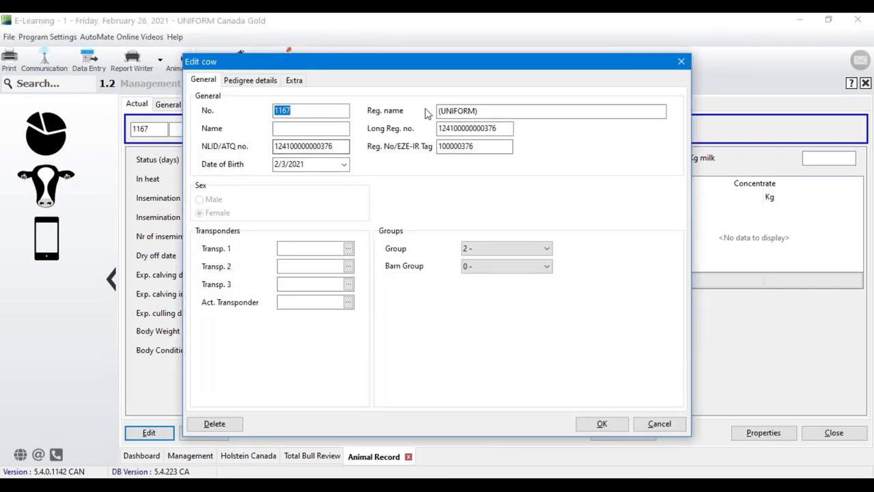
{"action": "left_click_drag", "start_coordinate": [481, 110], "coordinate": [457, 110]}
{"action": "double_click", "coordinate": [480, 113]}
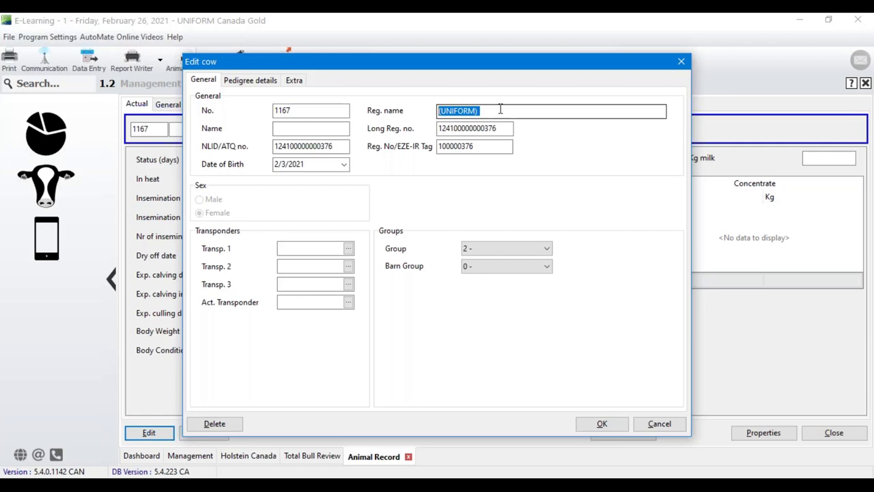
{"action": "left_click", "coordinate": [491, 109]}
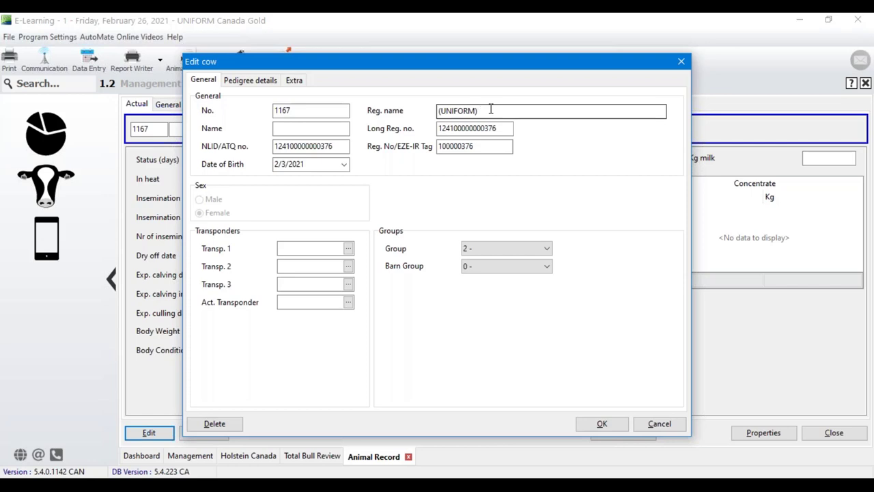
{"action": "type", "text": "1167"}
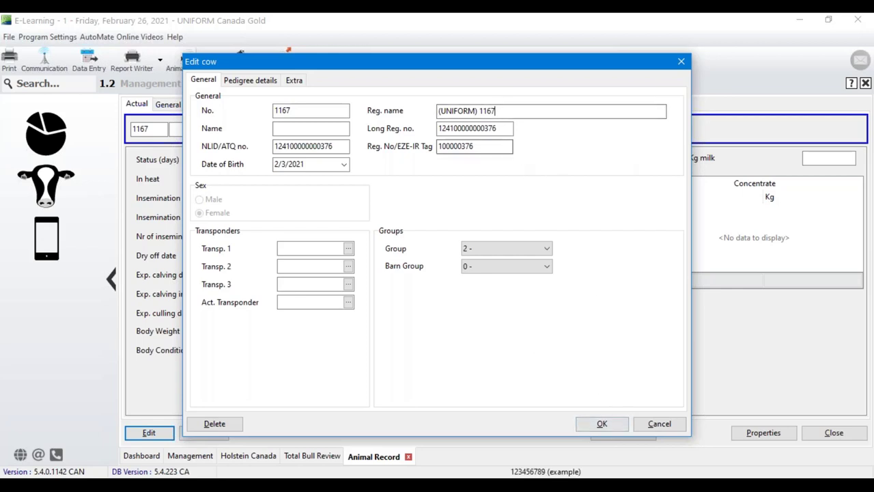
{"action": "left_click", "coordinate": [507, 127]}
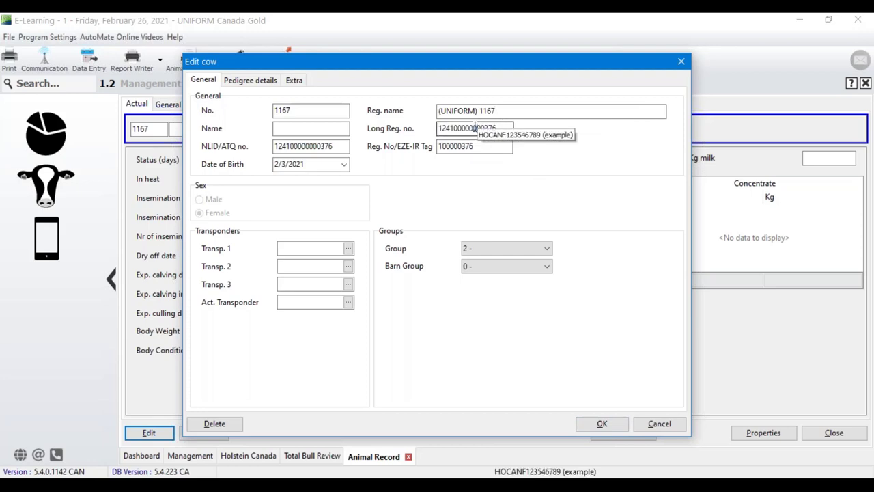
{"action": "left_click_drag", "start_coordinate": [501, 128], "coordinate": [436, 130]}
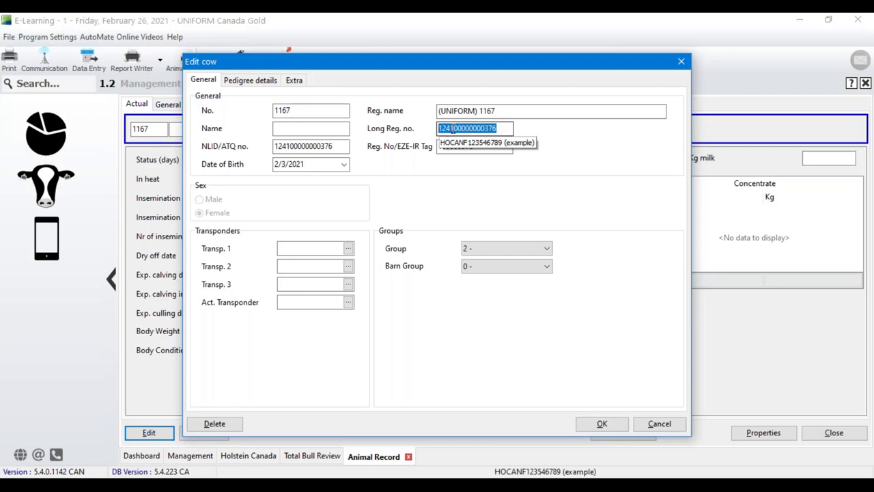
{"action": "left_click", "coordinate": [440, 129]}
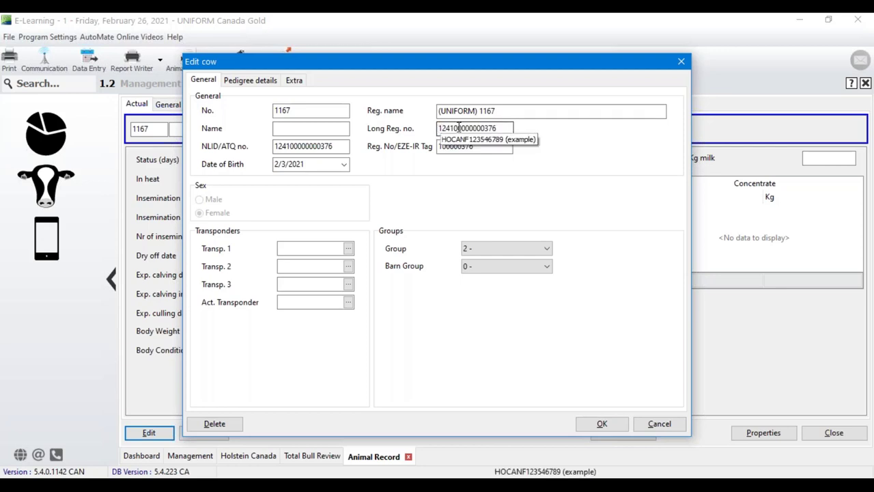
{"action": "left_click_drag", "start_coordinate": [458, 129], "coordinate": [438, 124]}
{"action": "type", "text": "HOCAND"}
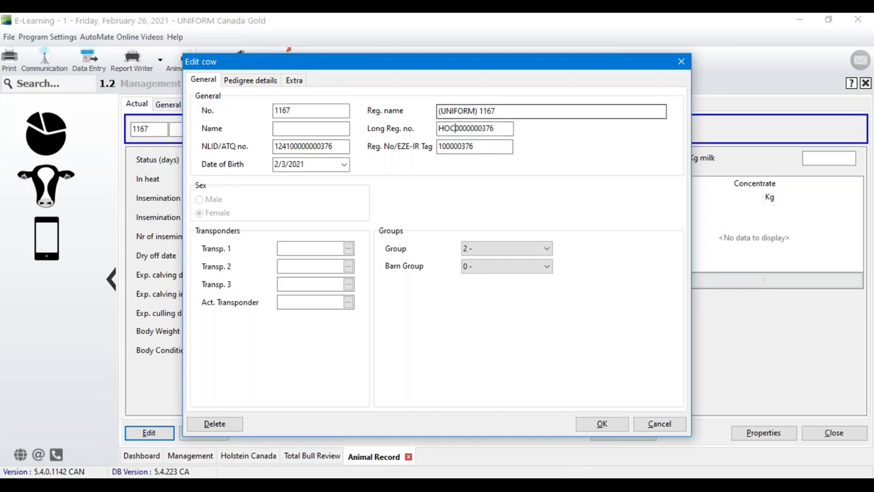
{"action": "key", "text": "BackSpace"}
{"action": "type", "text": "F"}
{"action": "left_click", "coordinate": [451, 145]}
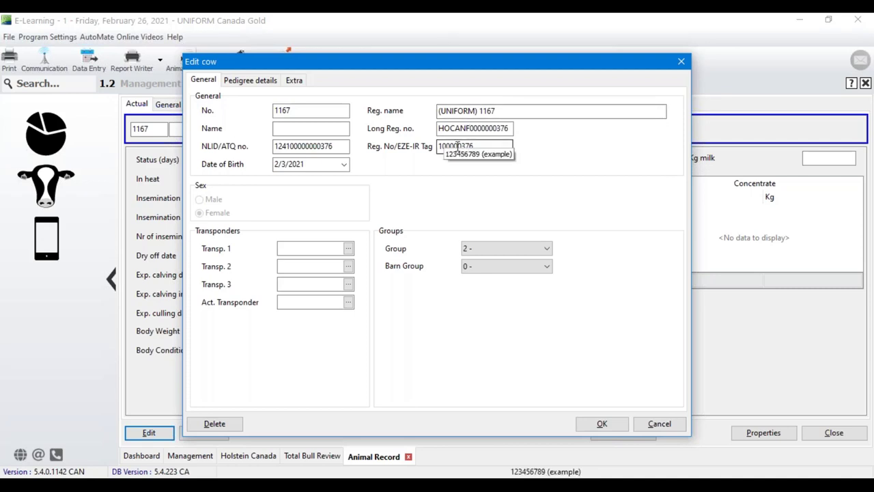
{"action": "key", "text": "shift+End"}
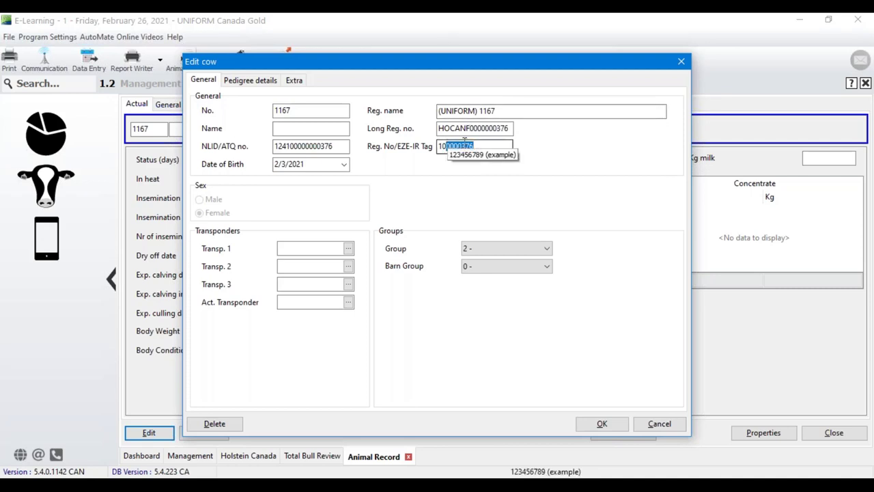
{"action": "left_click", "coordinate": [464, 143]}
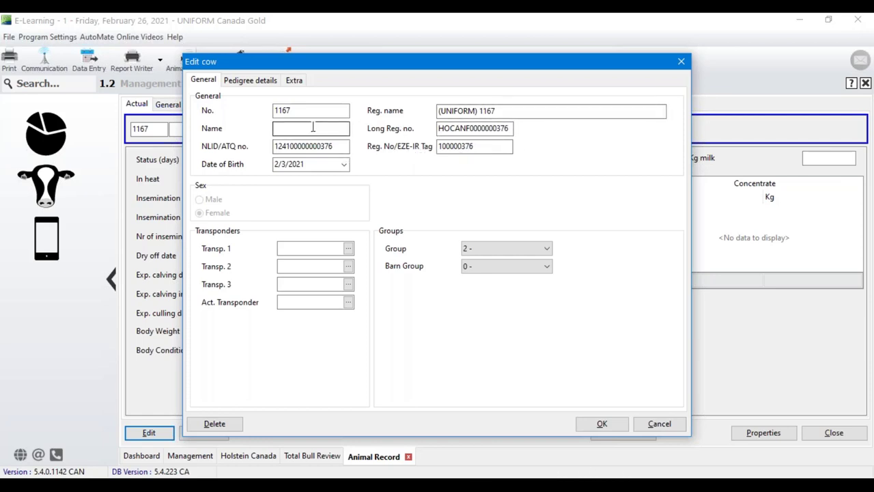
{"action": "left_click", "coordinate": [307, 132]}
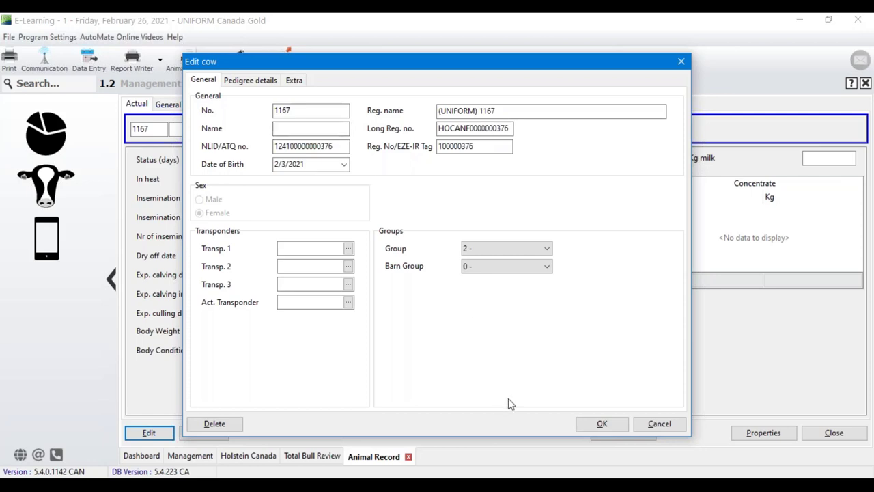
Attempt to save cow 1167 twice, dismissing the 'not a valid ear tag' error each time.
{"action": "left_click", "coordinate": [599, 424]}
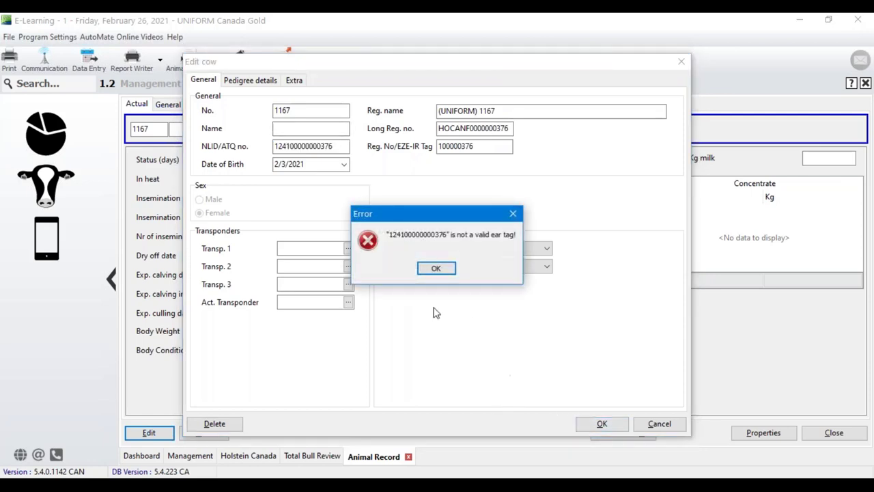
{"action": "left_click", "coordinate": [437, 268]}
{"action": "left_click", "coordinate": [302, 147]}
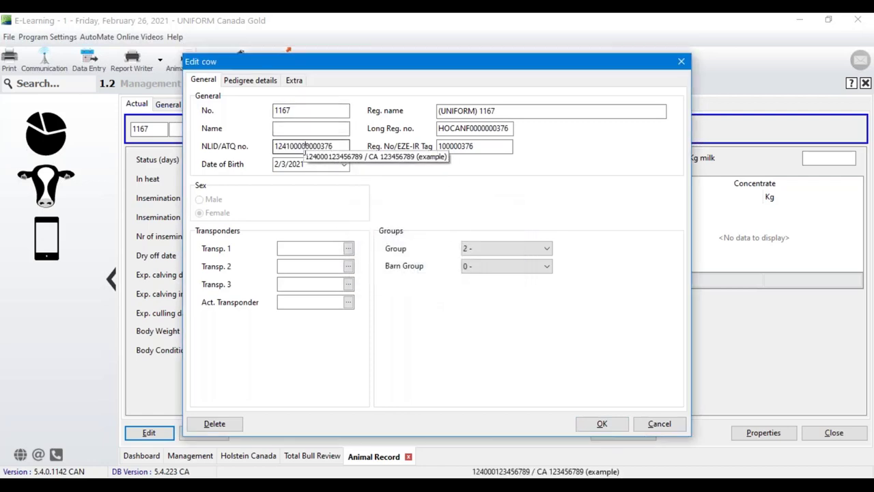
{"action": "left_click", "coordinate": [604, 424]}
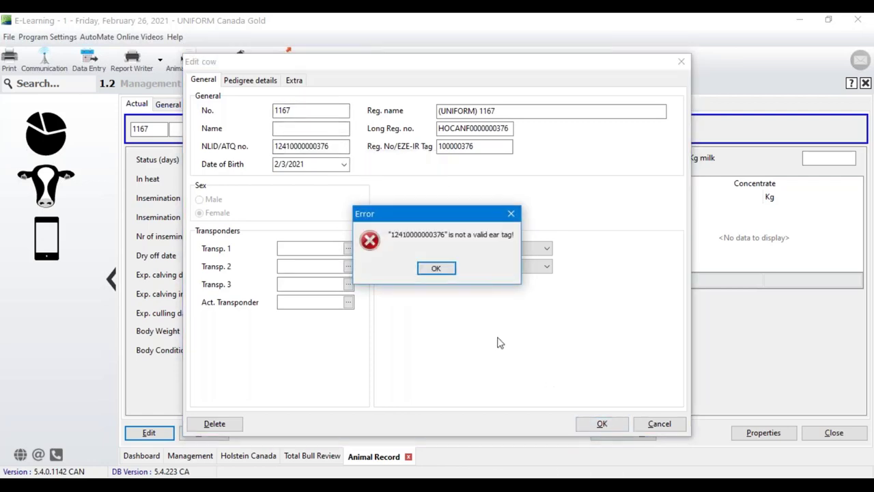
{"action": "left_click", "coordinate": [435, 269]}
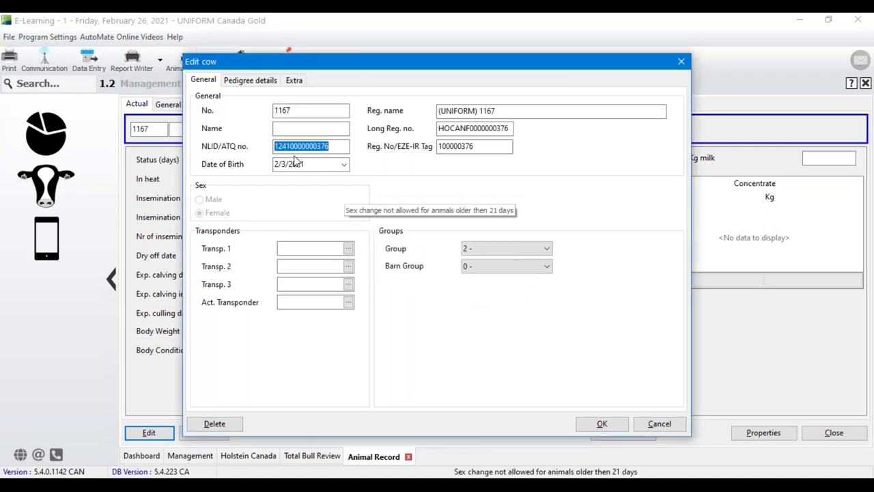
Insert a 1 after 1241 in the NLID, retry, then cancel and return to the Send list.
{"action": "left_click", "coordinate": [286, 148]}
{"action": "key", "text": "Right"}
{"action": "key", "text": "Right"}
{"action": "key", "text": "Right"}
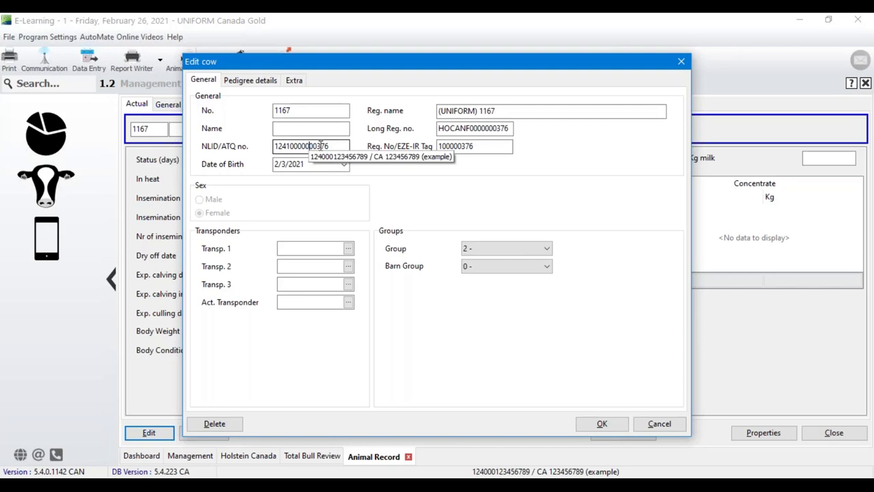
{"action": "key", "text": "Left"}
{"action": "key", "text": "Left"}
{"action": "key", "text": "Left"}
{"action": "key", "text": "Left"}
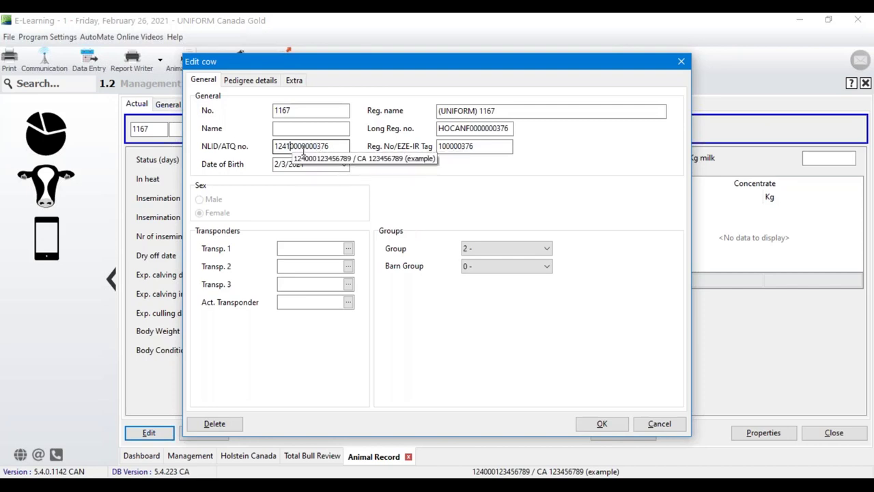
{"action": "type", "text": "1"}
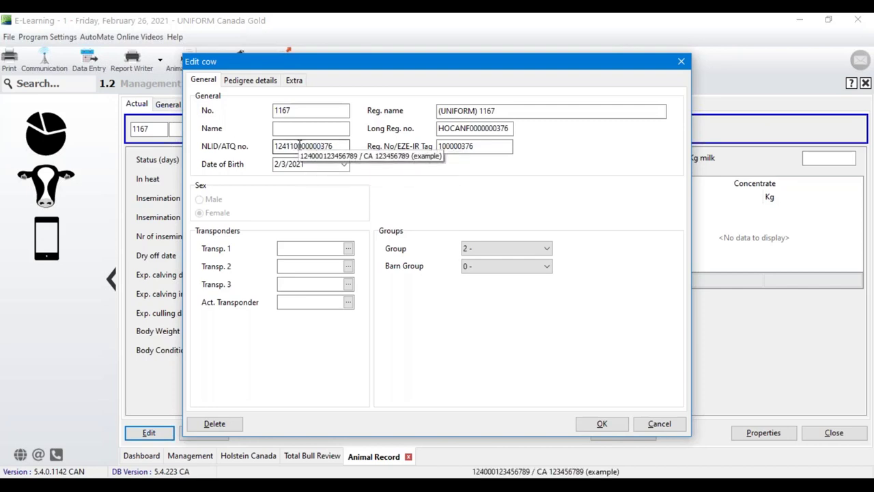
{"action": "left_click", "coordinate": [592, 427]}
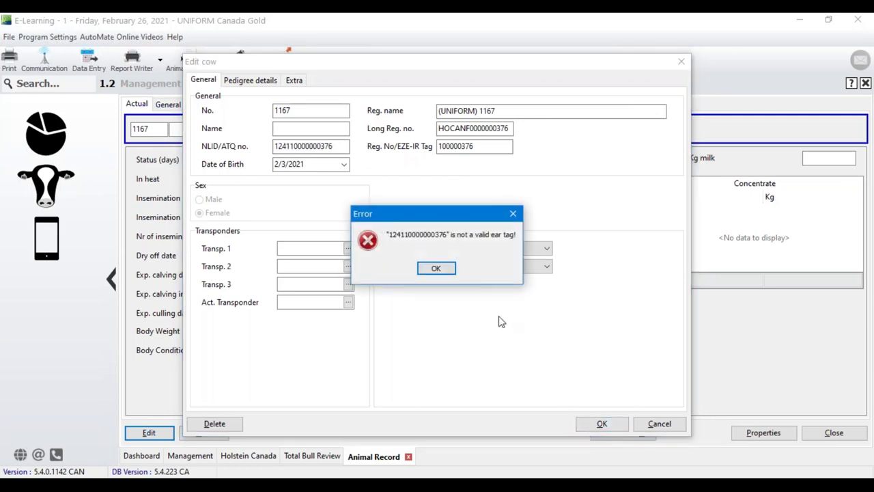
{"action": "left_click", "coordinate": [436, 269]}
{"action": "left_click", "coordinate": [653, 426]}
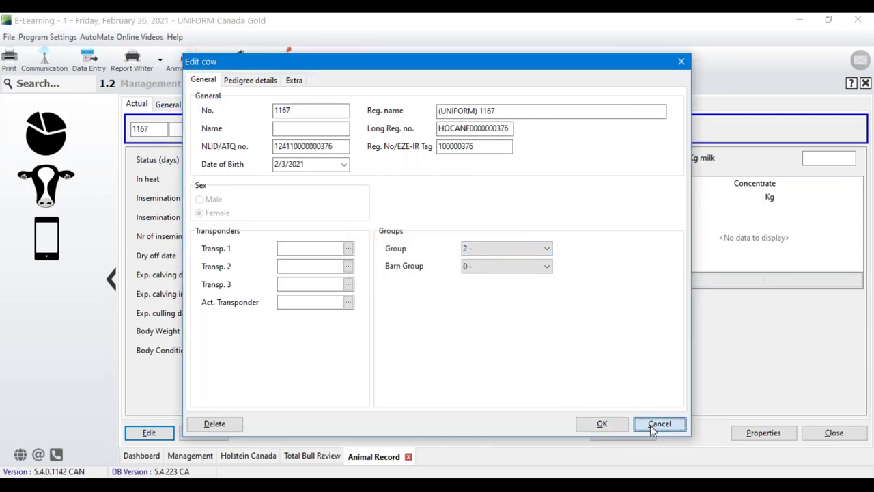
{"action": "left_click", "coordinate": [249, 456]}
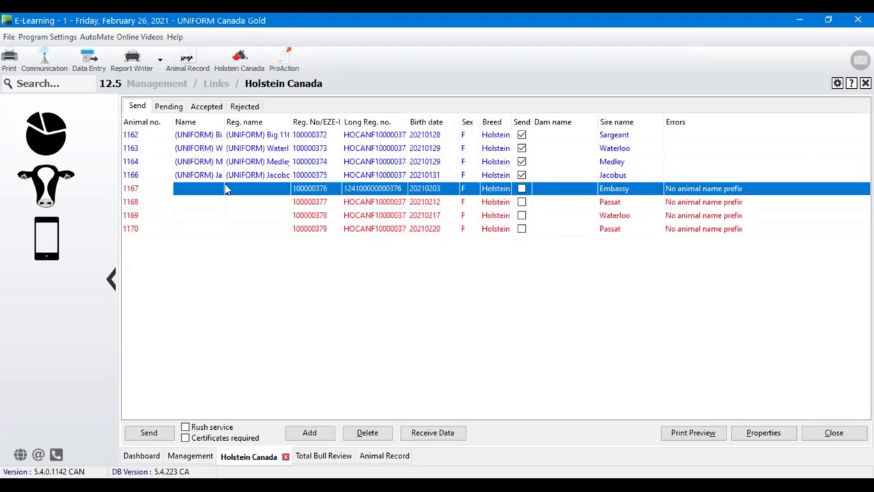
Reopen cow 1167's Animal Record and go back to the Holstein Canada Send list.
{"action": "double_click", "coordinate": [158, 194]}
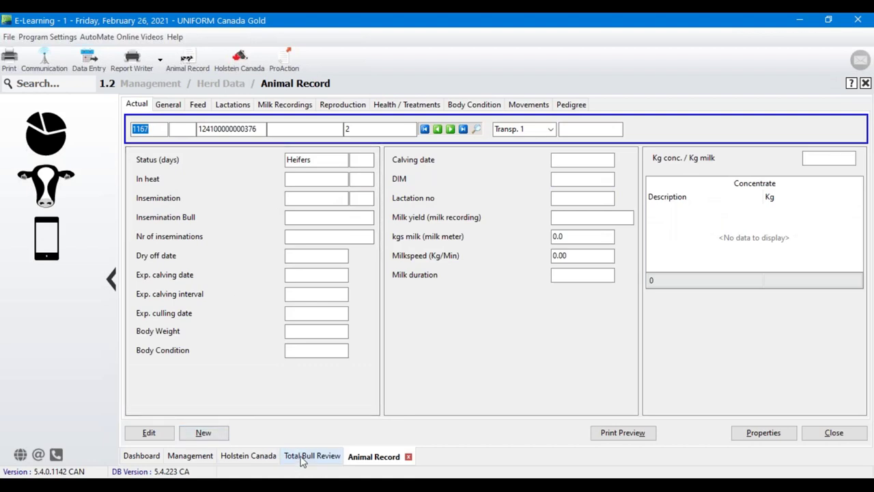
{"action": "left_click", "coordinate": [248, 456]}
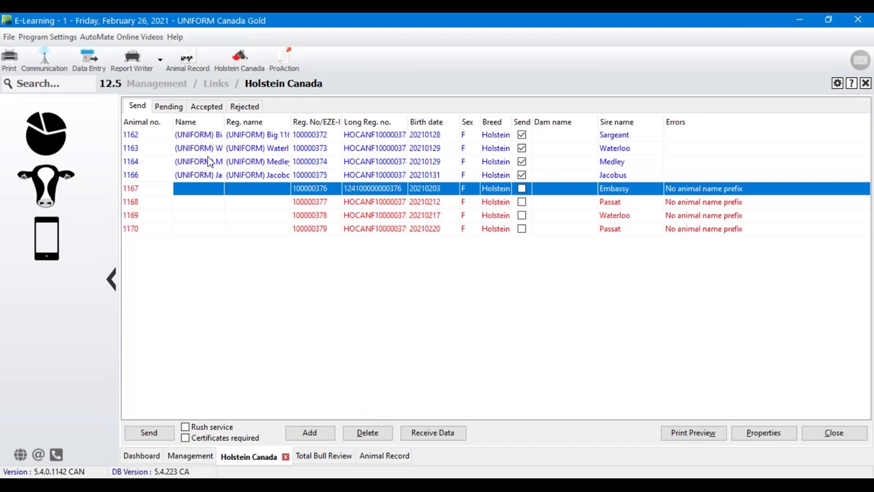
{"action": "left_click", "coordinate": [170, 109]}
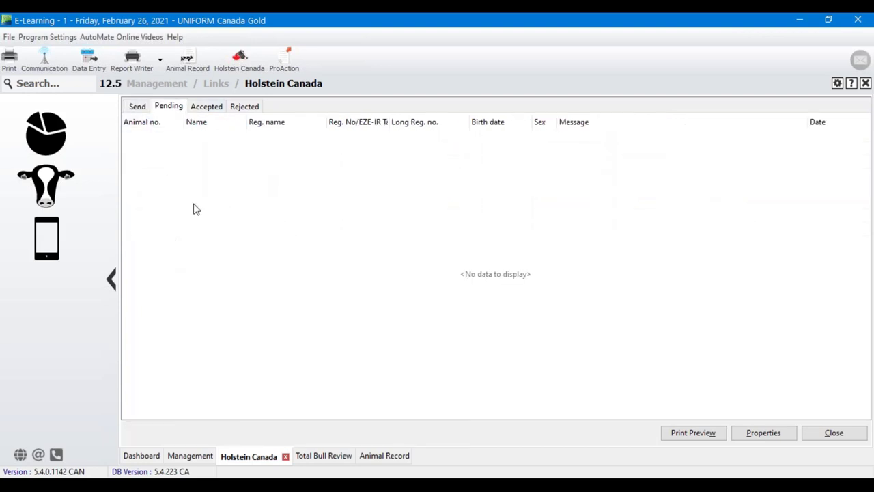
{"action": "left_click", "coordinate": [218, 113]}
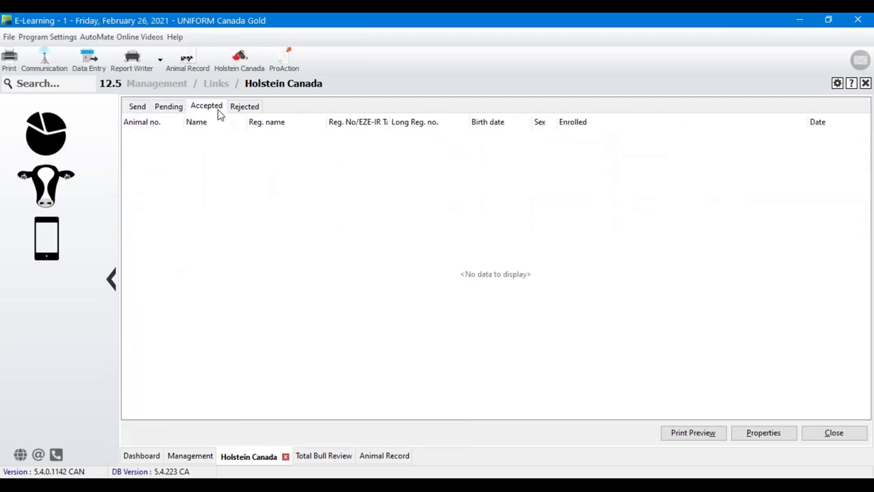
{"action": "left_click", "coordinate": [258, 111]}
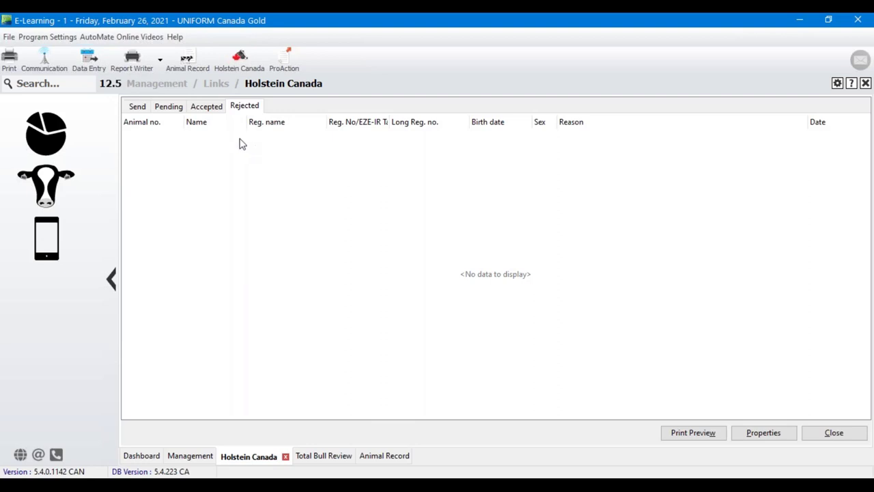
{"action": "left_click", "coordinate": [137, 109]}
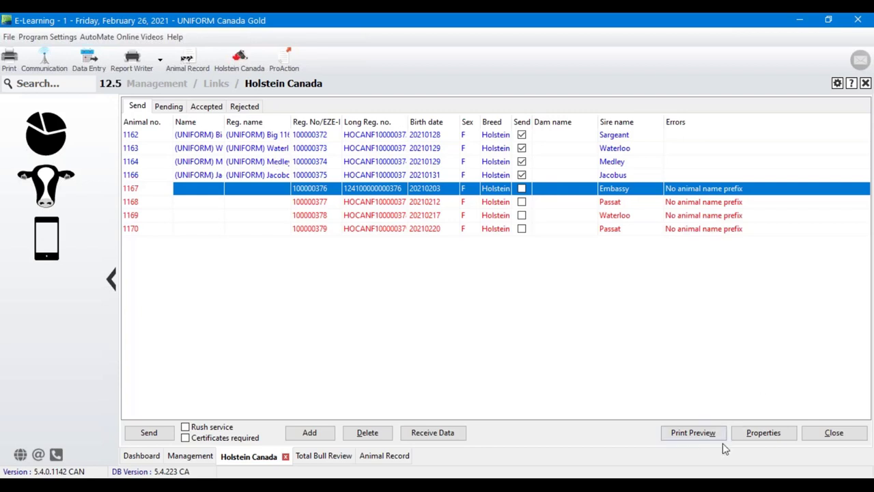
Change Gather no. of days back from 30 to 45 in the Send list properties.
{"action": "left_click", "coordinate": [768, 438]}
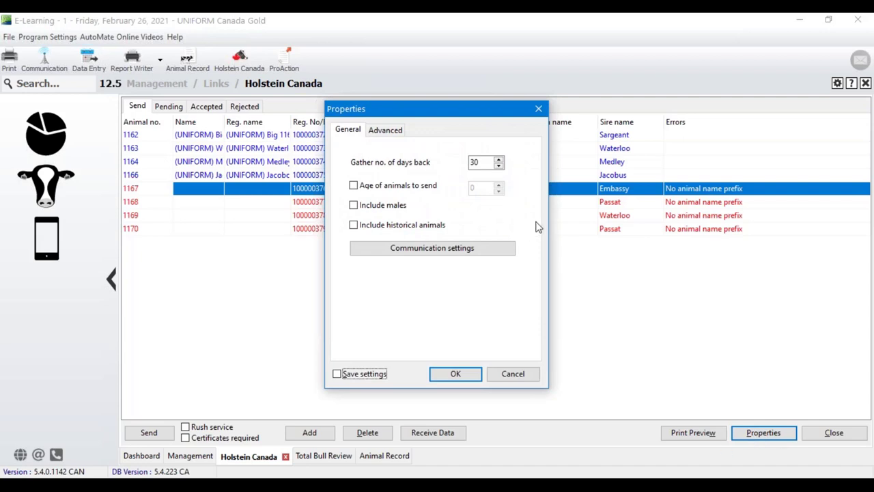
{"action": "double_click", "coordinate": [478, 162]}
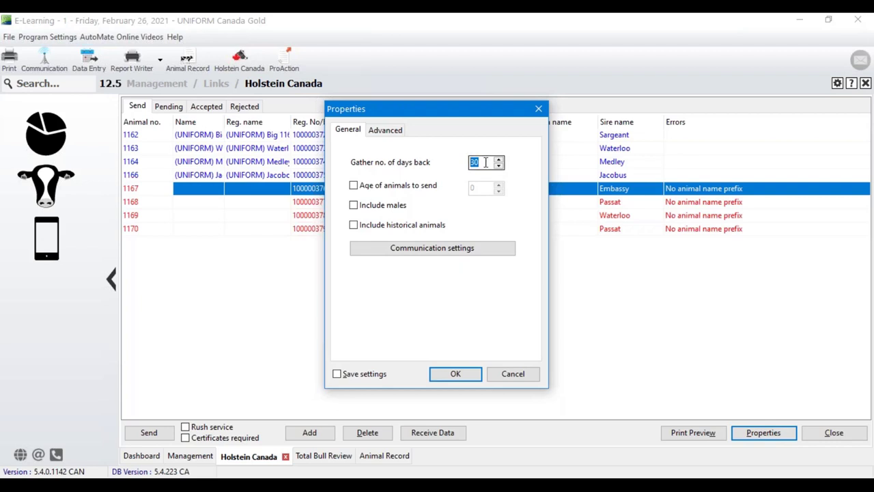
{"action": "type", "text": "45"}
{"action": "left_click", "coordinate": [452, 374]}
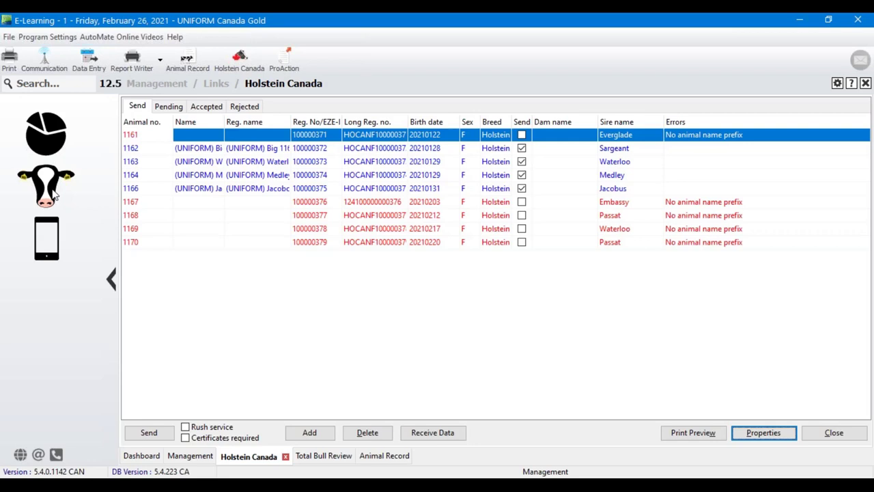
Navigate Management > Links > ProAction to the CLTS to Send events list.
{"action": "left_click", "coordinate": [53, 195]}
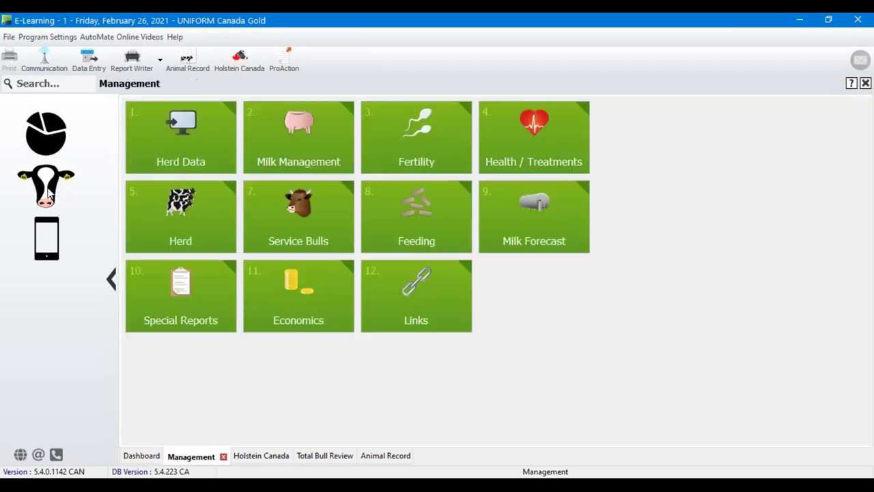
{"action": "left_click", "coordinate": [408, 297]}
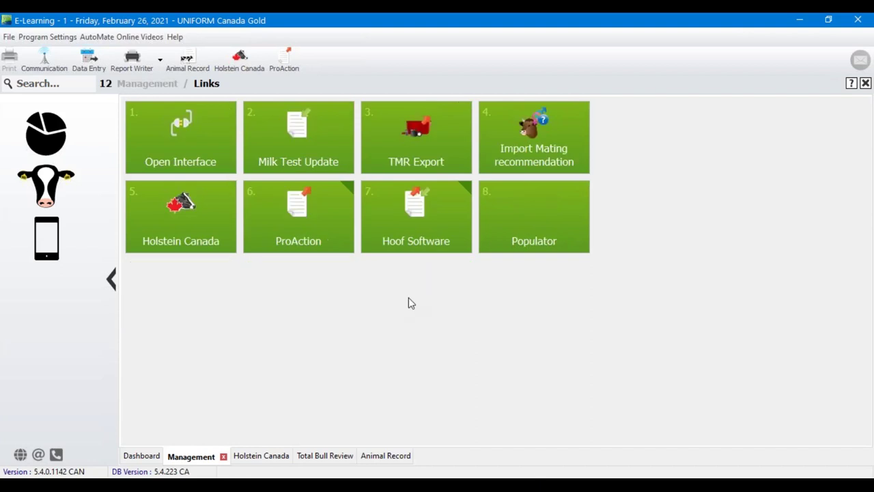
{"action": "left_click", "coordinate": [298, 214]}
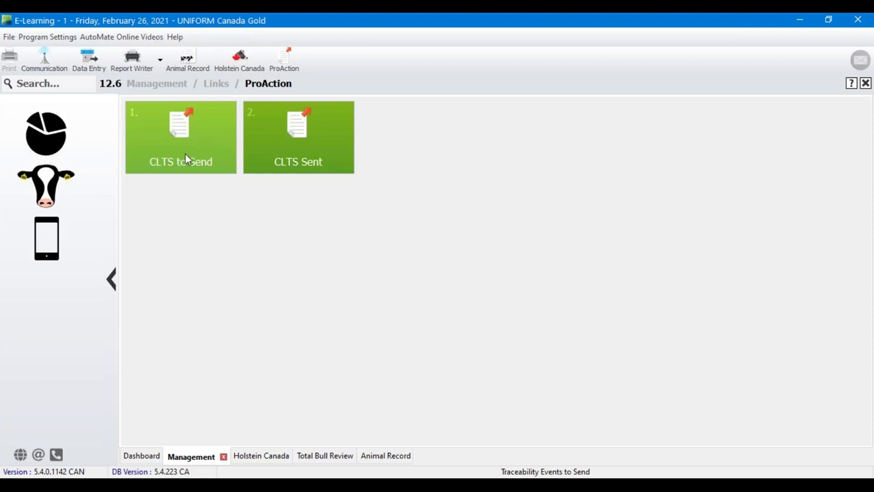
{"action": "left_click", "coordinate": [185, 154]}
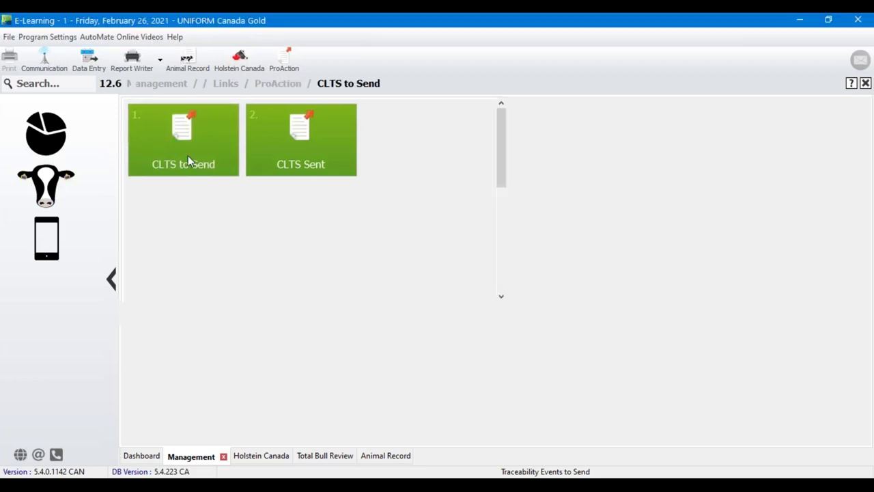
{"action": "left_click", "coordinate": [188, 156]}
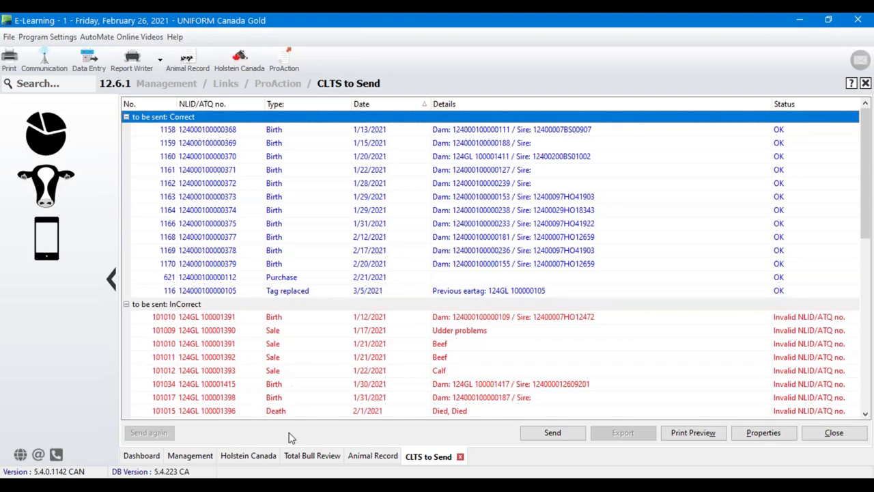
{"action": "left_click", "coordinate": [766, 433]}
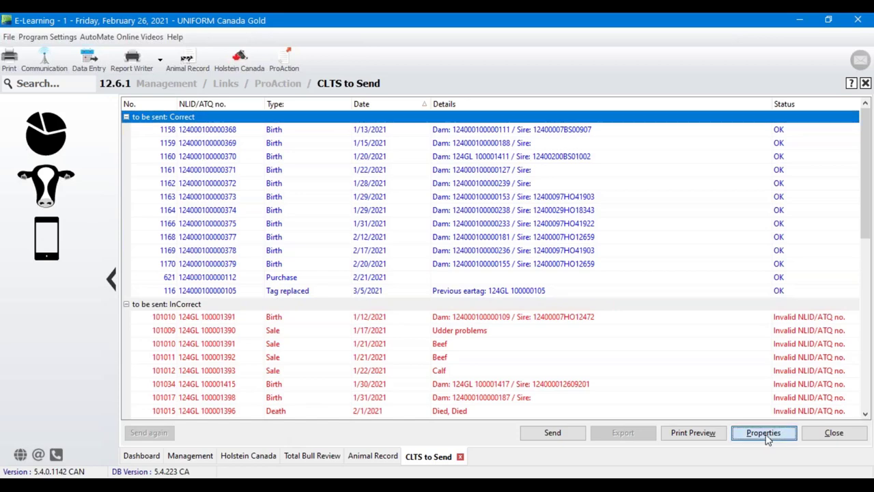
Review the ProAction account and web service username in Communication settings and accept them.
{"action": "left_click", "coordinate": [373, 344]}
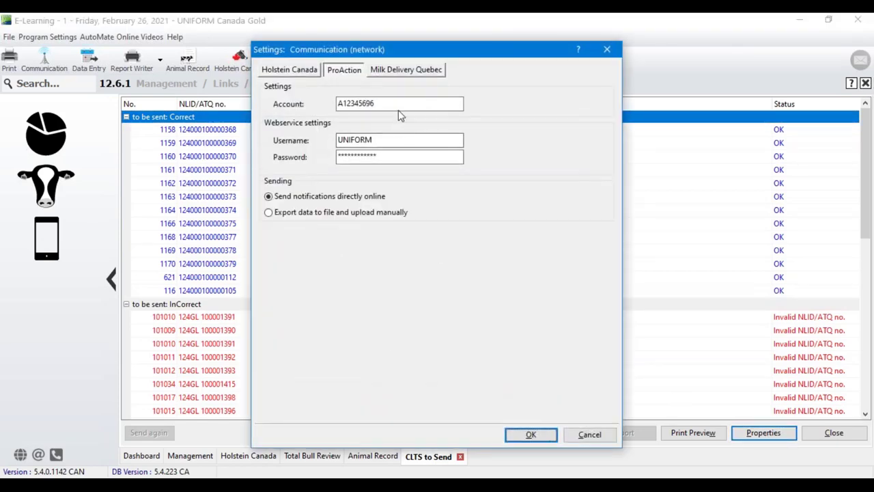
{"action": "left_click_drag", "start_coordinate": [377, 103], "coordinate": [317, 101]}
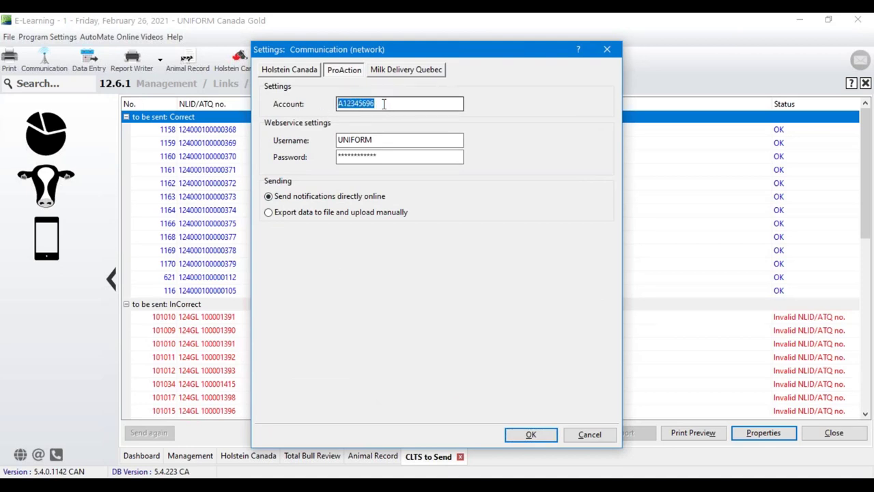
{"action": "left_click_drag", "start_coordinate": [348, 140], "coordinate": [410, 142]}
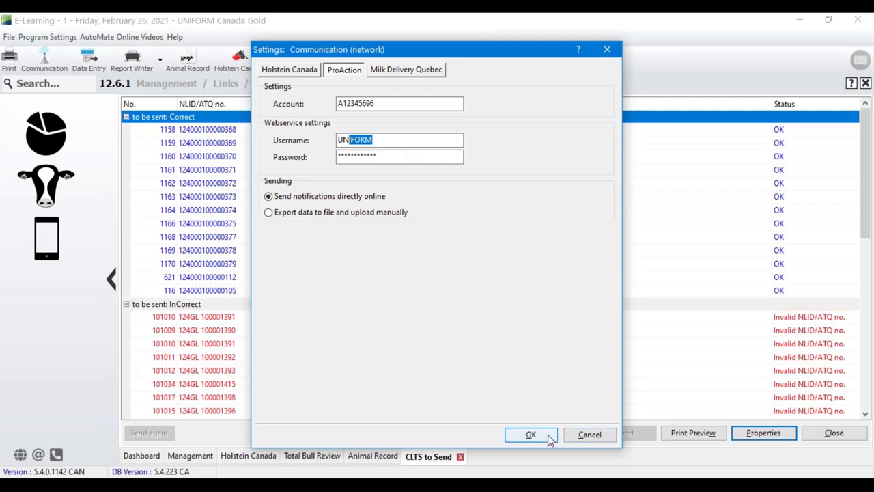
{"action": "left_click", "coordinate": [542, 437]}
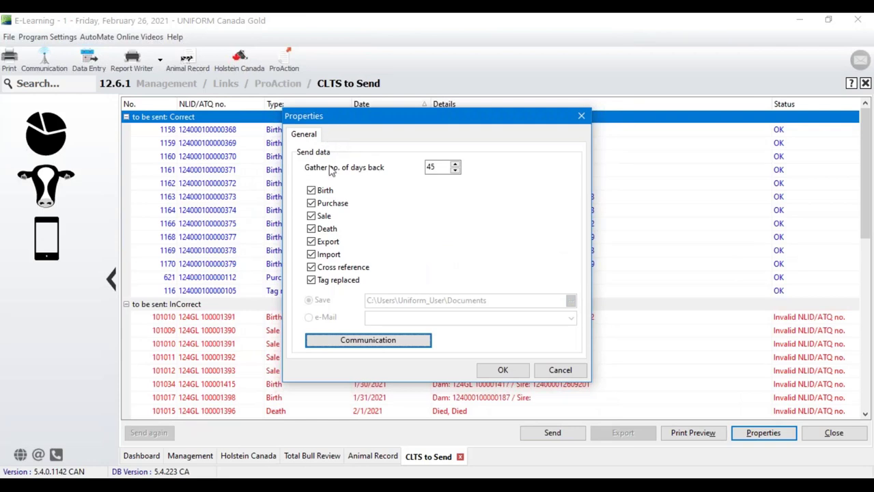
Keep 45 days back with Export, Cross reference and Tag replaced still ticked, and confirm.
{"action": "left_click", "coordinate": [431, 168]}
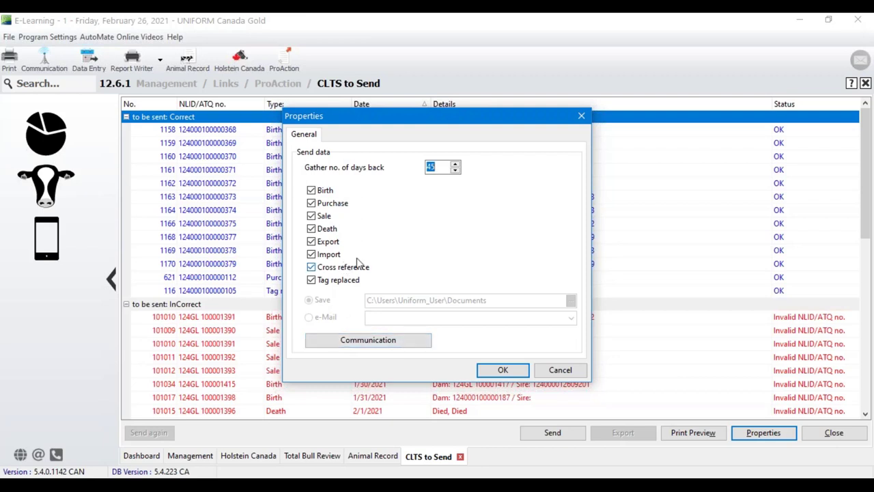
{"action": "left_click", "coordinate": [311, 281]}
{"action": "left_click", "coordinate": [311, 267]}
{"action": "left_click", "coordinate": [312, 241]}
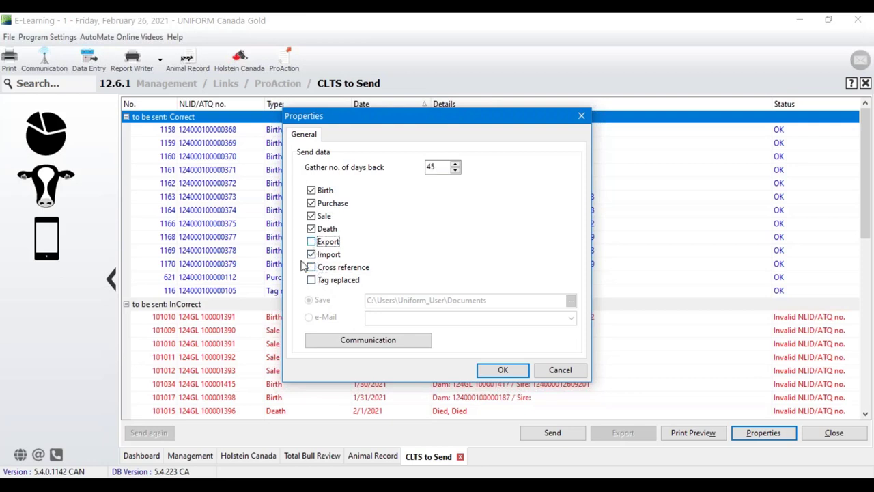
{"action": "left_click", "coordinate": [312, 242]}
{"action": "left_click", "coordinate": [312, 267]}
{"action": "left_click", "coordinate": [312, 280]}
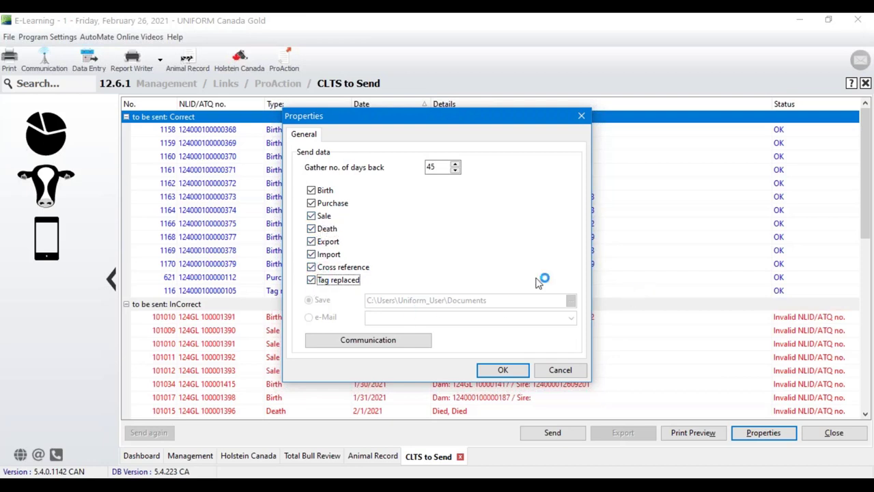
{"action": "left_click", "coordinate": [502, 370]}
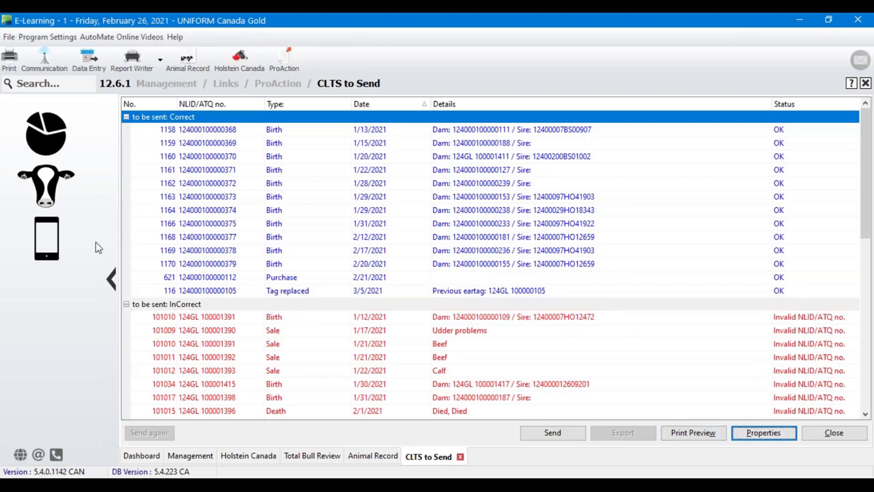
Search 'supp' and open the Supplier List.
{"action": "left_click", "coordinate": [37, 80]}
{"action": "type", "text": "supp"}
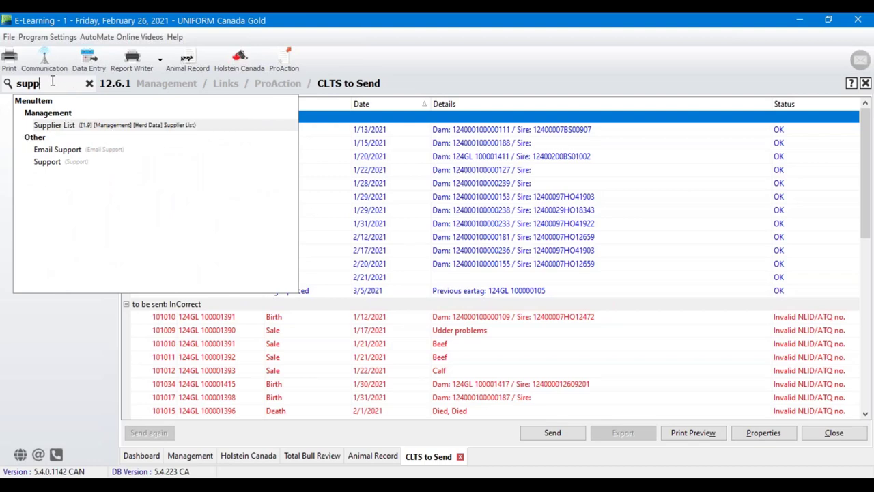
{"action": "left_click", "coordinate": [46, 126]}
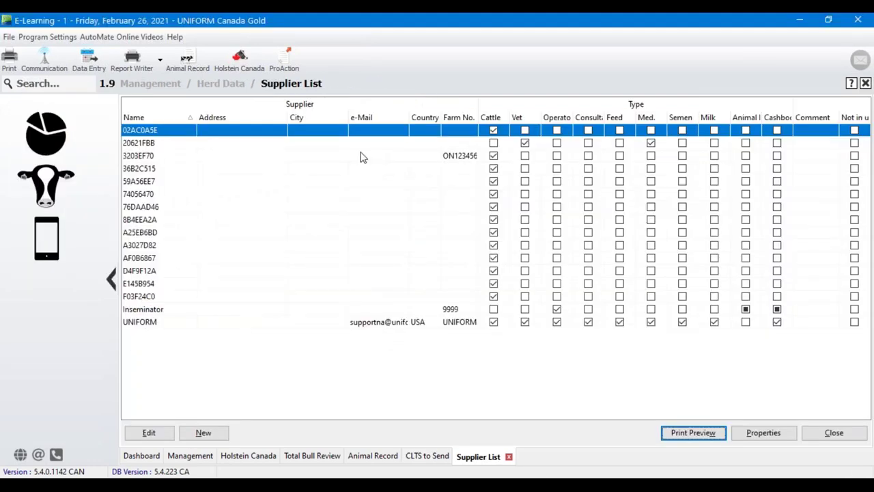
Add a new supplier named Cattle with the Cattle type ticked and save it.
{"action": "left_click", "coordinate": [204, 432]}
{"action": "left_click", "coordinate": [325, 152]}
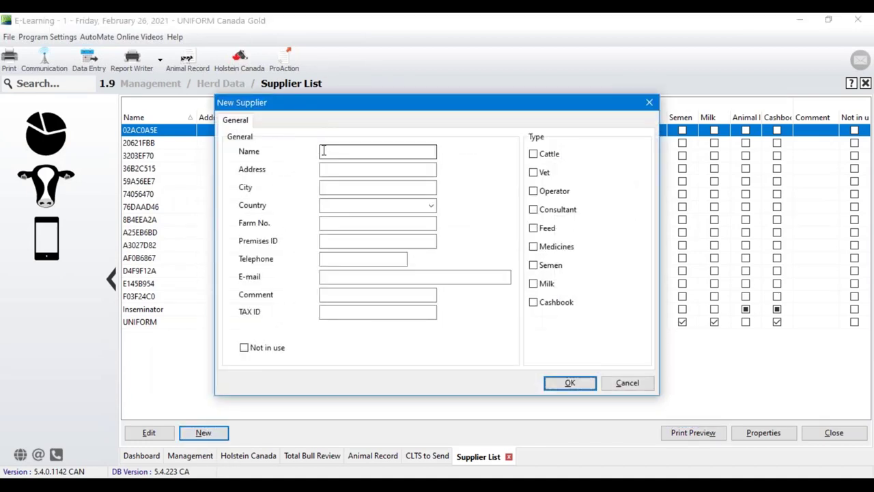
{"action": "type", "text": "Cattle"}
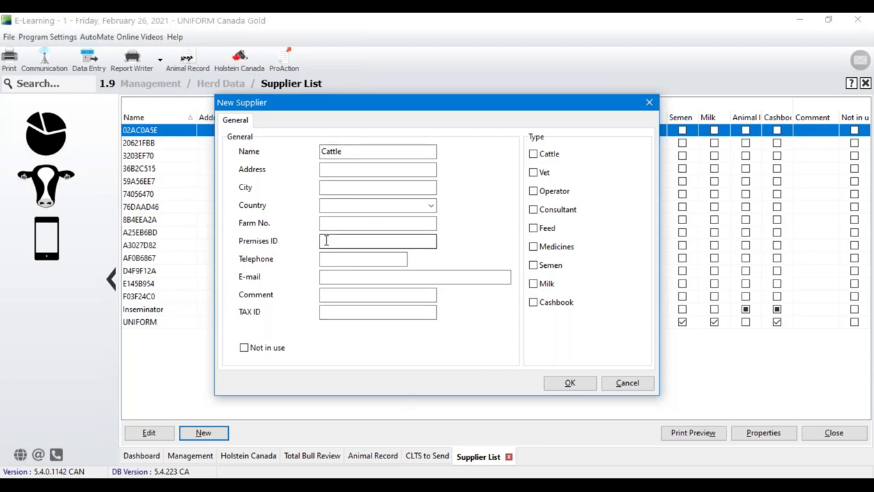
{"action": "left_click", "coordinate": [414, 238]}
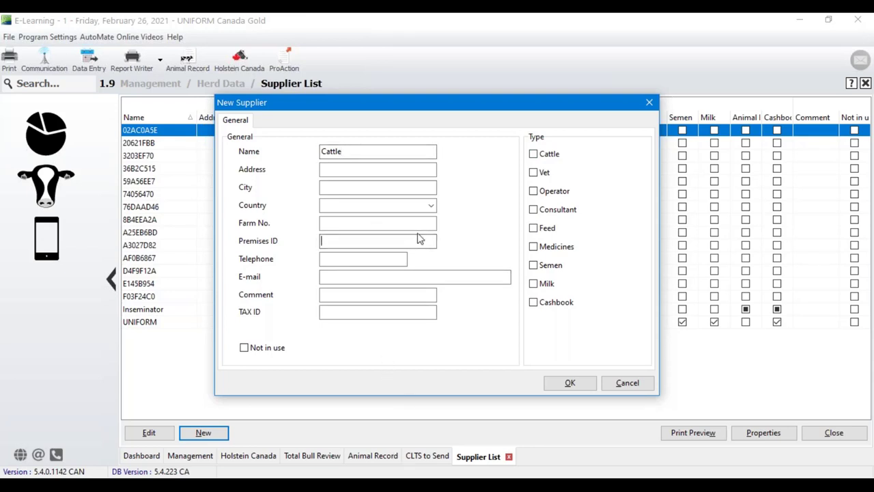
{"action": "left_click", "coordinate": [535, 155]}
{"action": "left_click", "coordinate": [584, 385]}
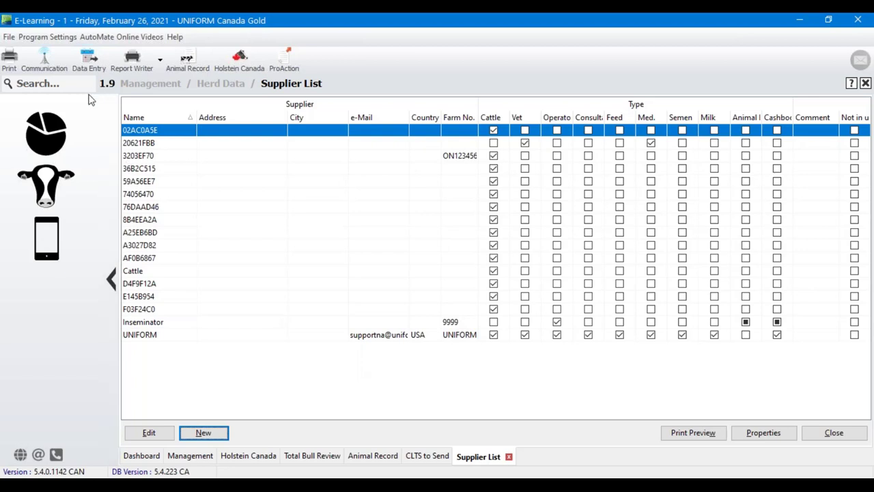
{"action": "left_click", "coordinate": [44, 39]}
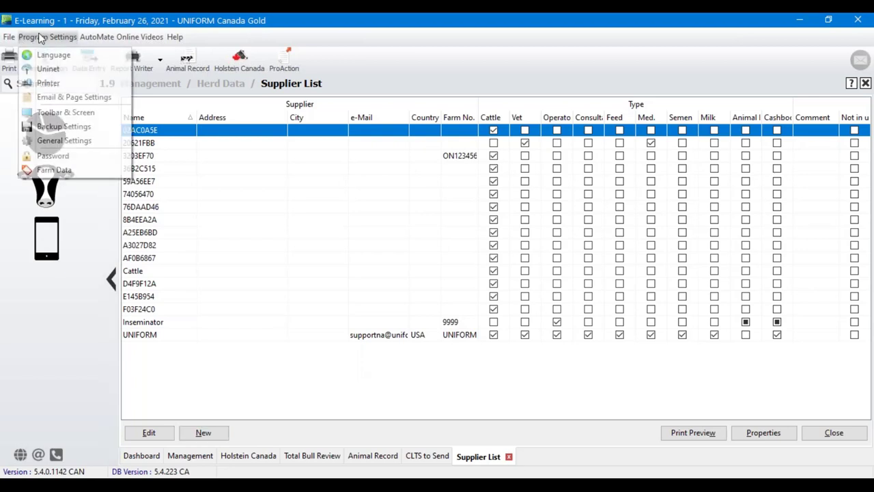
{"action": "left_click", "coordinate": [59, 172]}
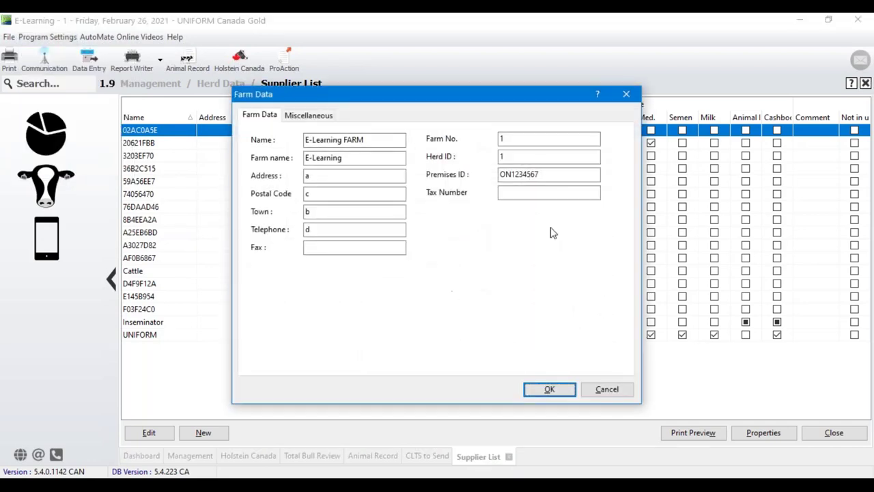
{"action": "left_click_drag", "start_coordinate": [566, 173], "coordinate": [484, 175]}
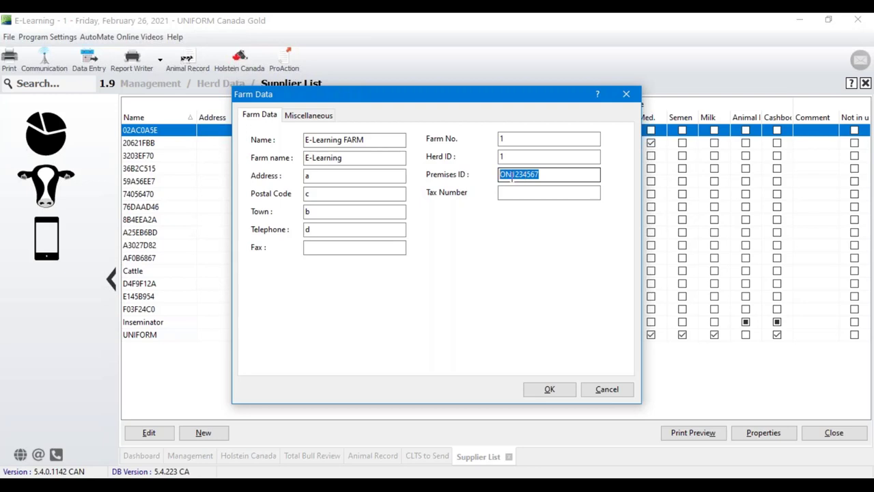
{"action": "left_click", "coordinate": [568, 392]}
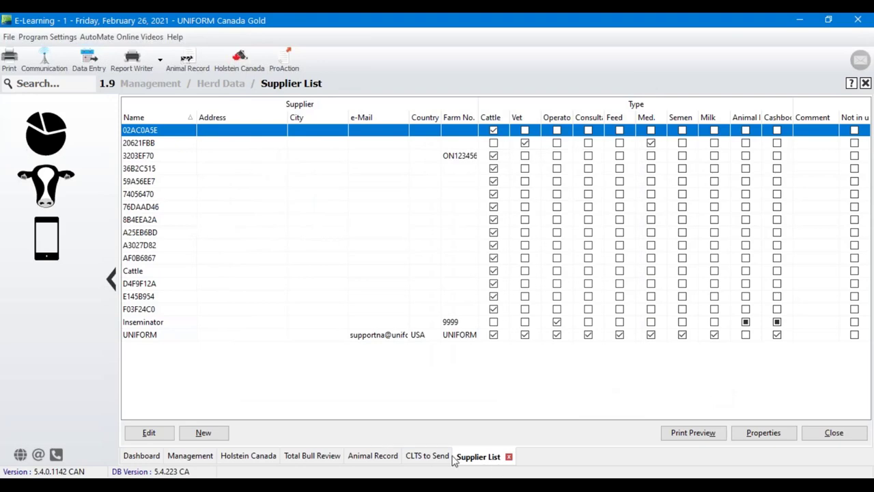
{"action": "left_click", "coordinate": [418, 454]}
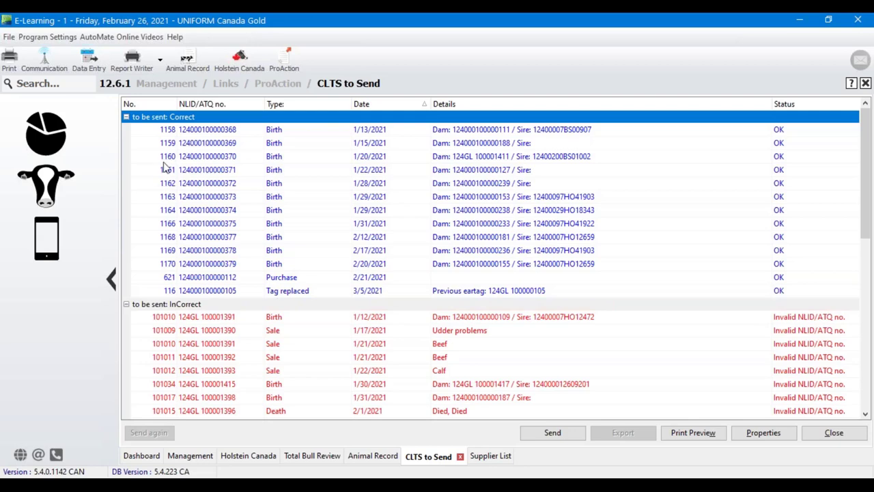
Find animal 1164 and open its Edit cow window on the Pedigree details tab.
{"action": "left_click", "coordinate": [71, 86]}
{"action": "type", "text": "1164"}
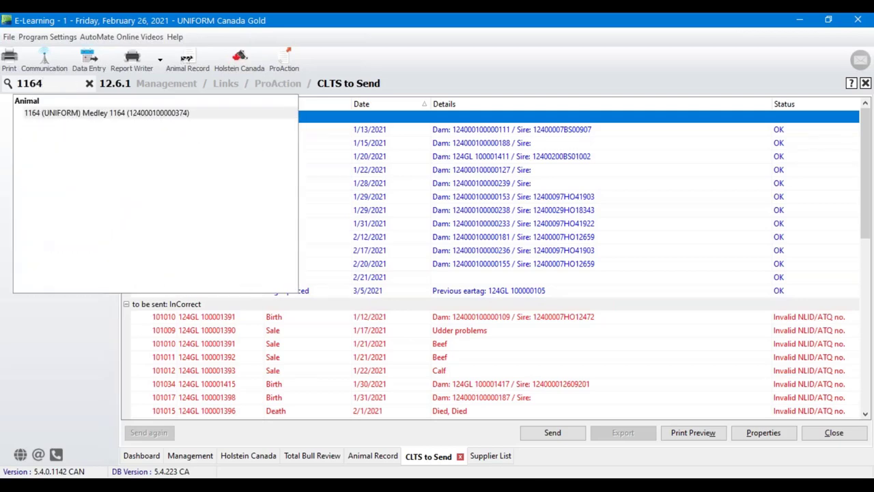
{"action": "key", "text": "Return"}
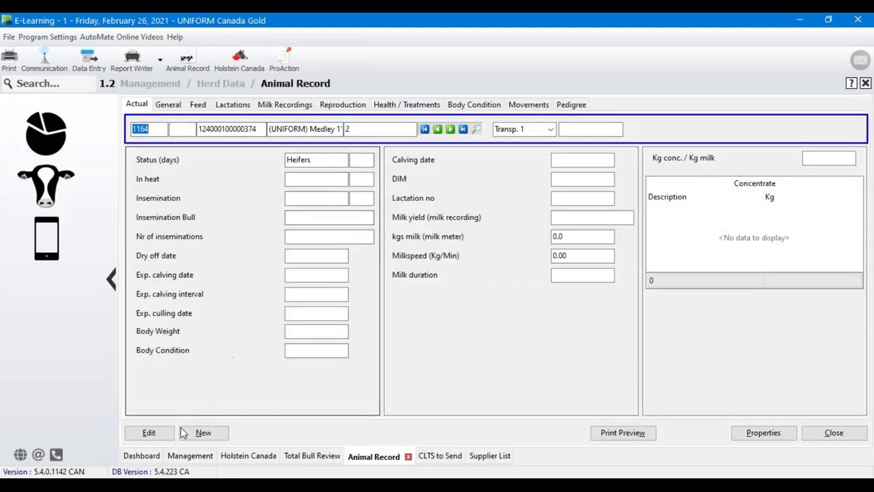
{"action": "left_click", "coordinate": [154, 436]}
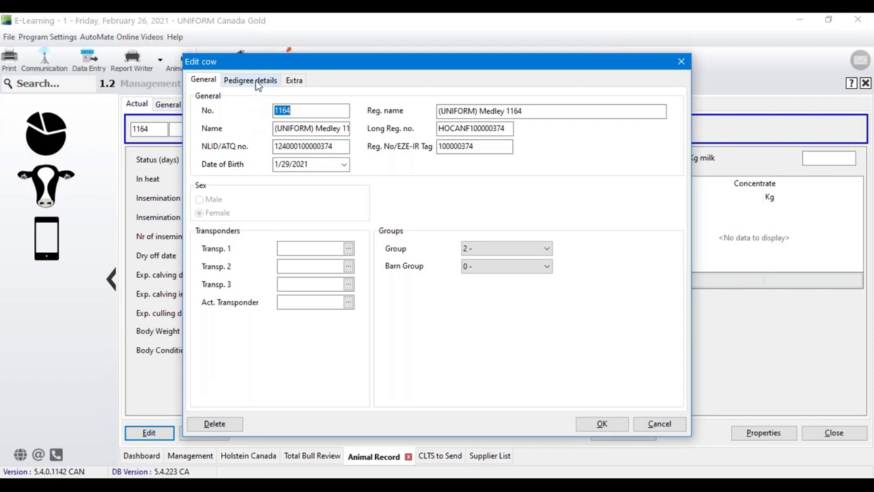
{"action": "left_click", "coordinate": [258, 82]}
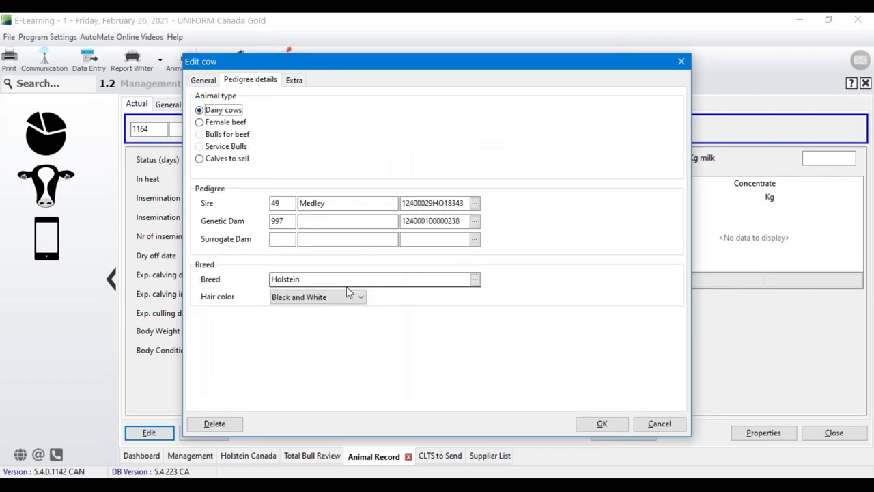
Verify Holstein's abbreviation is HS, confirm the breed and cow edits, and return to CLTS to Send.
{"action": "left_click", "coordinate": [475, 281]}
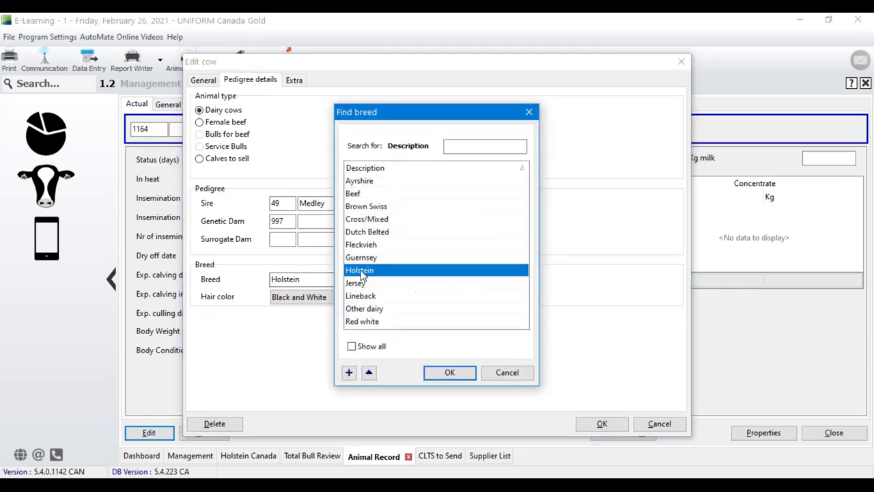
{"action": "left_click", "coordinate": [369, 373]}
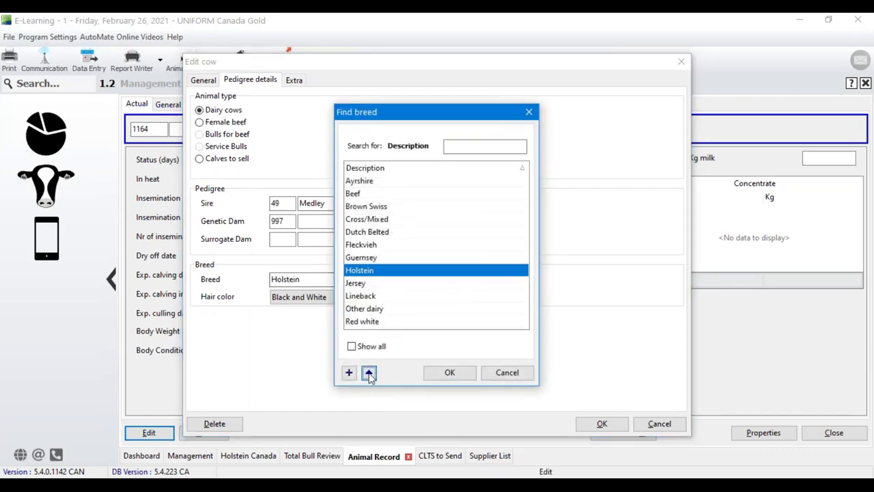
{"action": "double_click", "coordinate": [438, 208]}
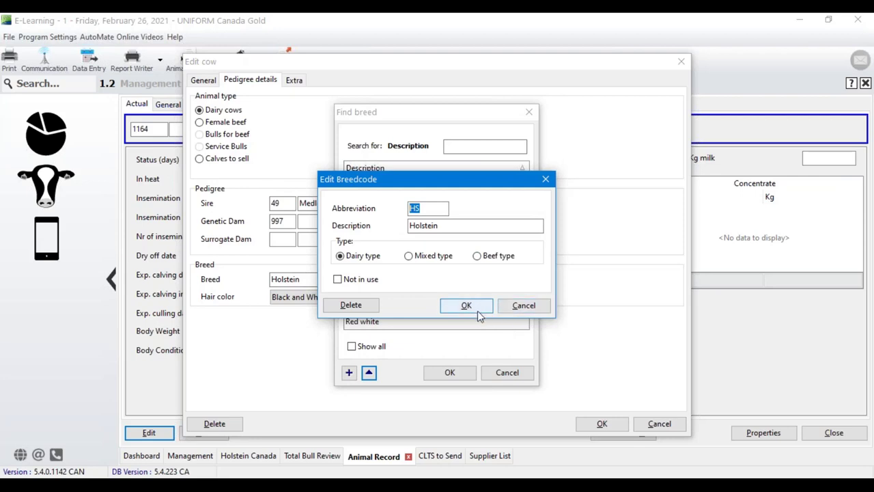
{"action": "left_click", "coordinate": [478, 310]}
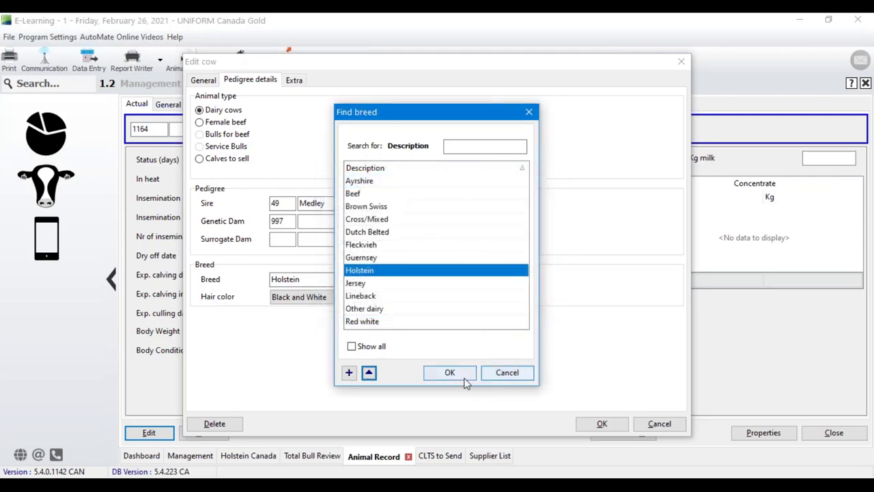
{"action": "left_click", "coordinate": [450, 372]}
{"action": "left_click", "coordinate": [602, 425]}
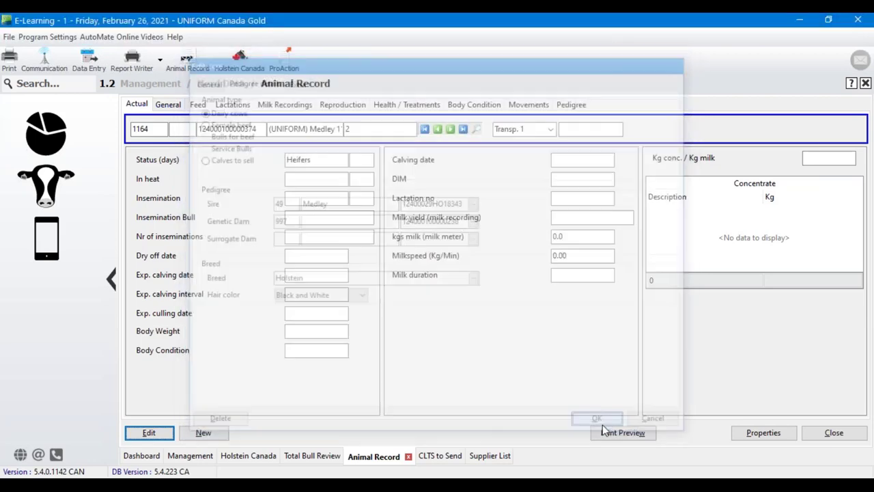
{"action": "left_click", "coordinate": [441, 457]}
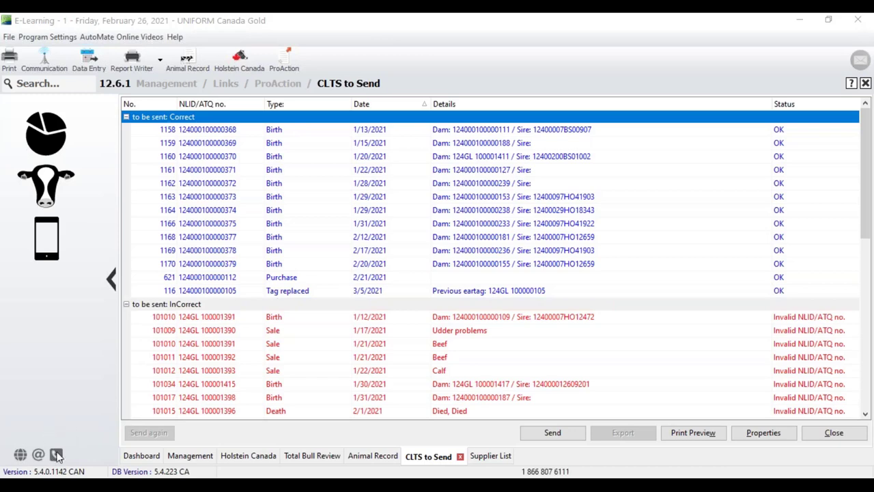
{"action": "left_click", "coordinate": [57, 455]}
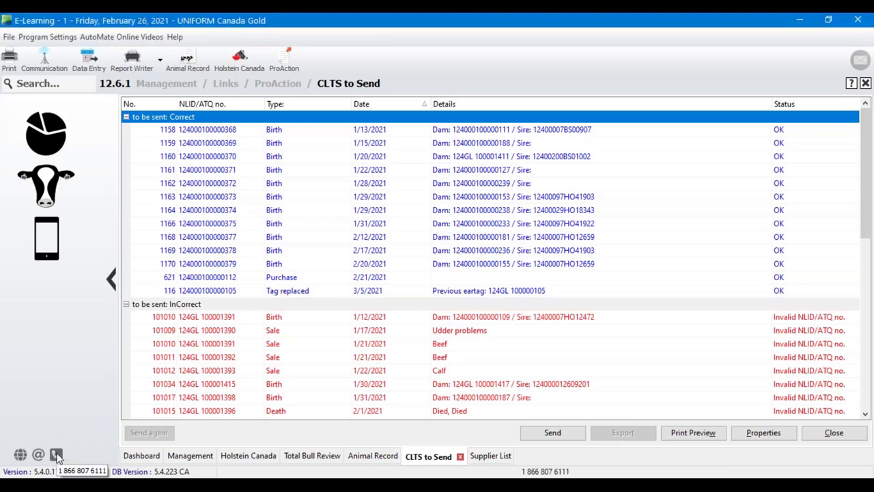
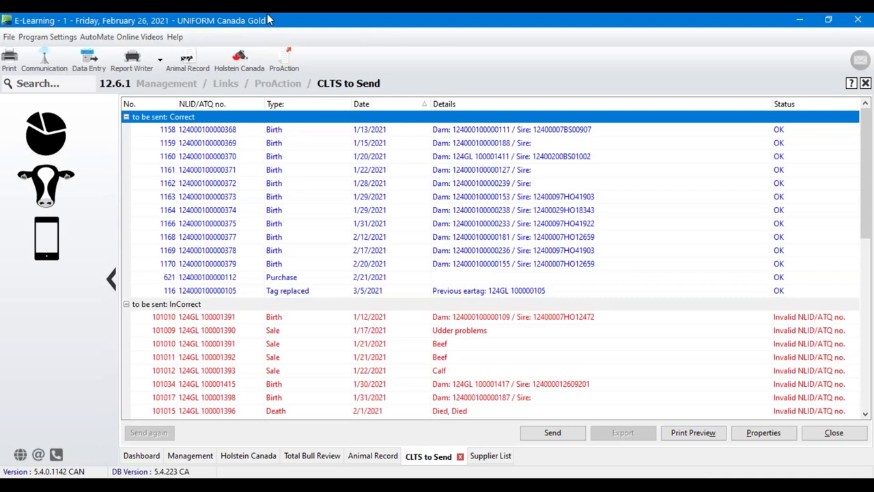
{"action": "left_click", "coordinate": [175, 38]}
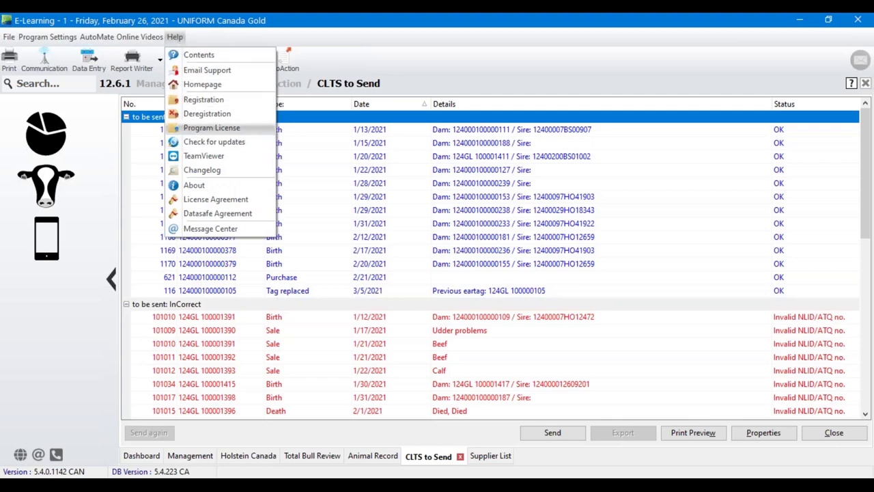
{"action": "left_click", "coordinate": [193, 130]}
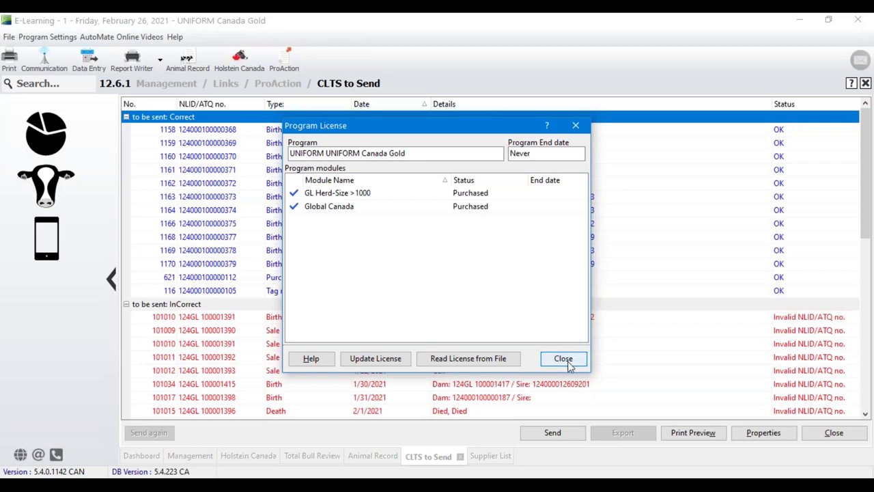
{"action": "left_click", "coordinate": [563, 359]}
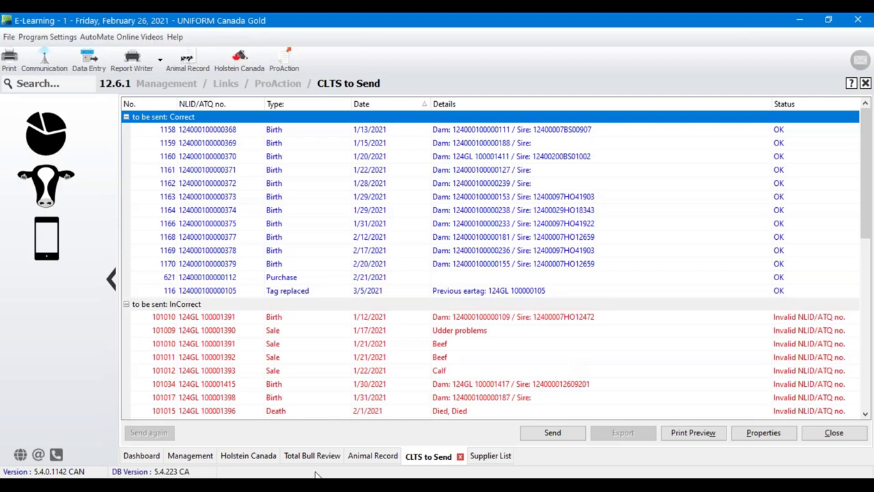
Open animal 1167's Animal Record for editing from the Holstein Canada send list.
{"action": "left_click", "coordinate": [262, 457]}
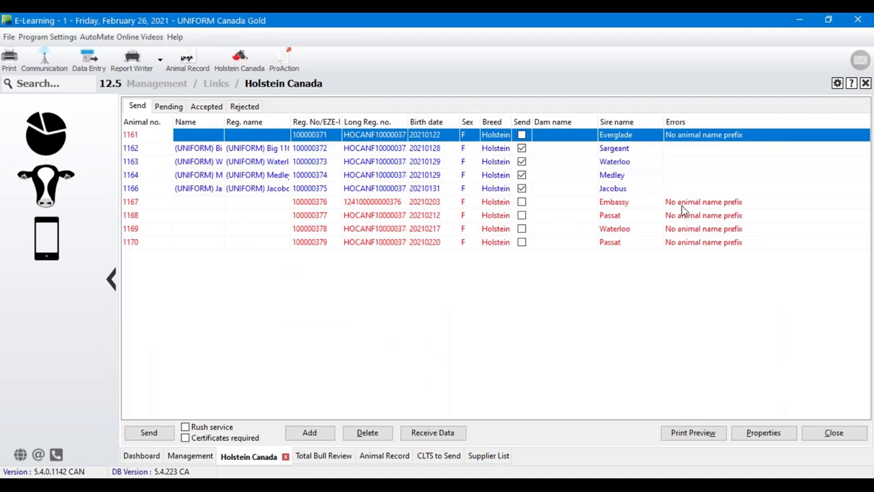
{"action": "double_click", "coordinate": [303, 207]}
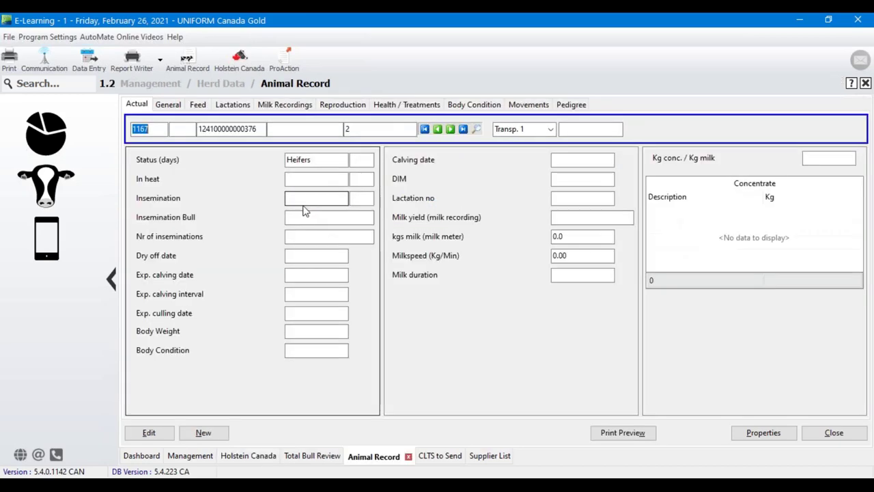
{"action": "left_click", "coordinate": [145, 434]}
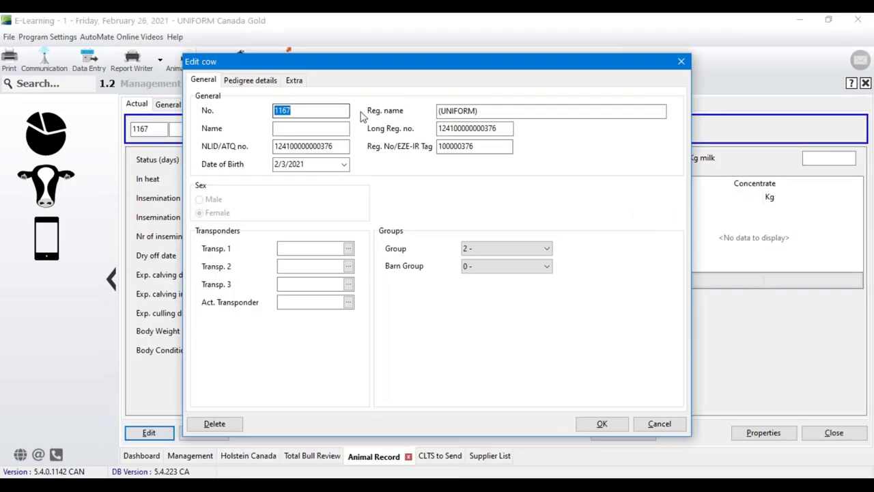
Enter 1167 after the (UNIFORM) prefix in Reg. name, then cancel without saving.
{"action": "left_click", "coordinate": [489, 109]}
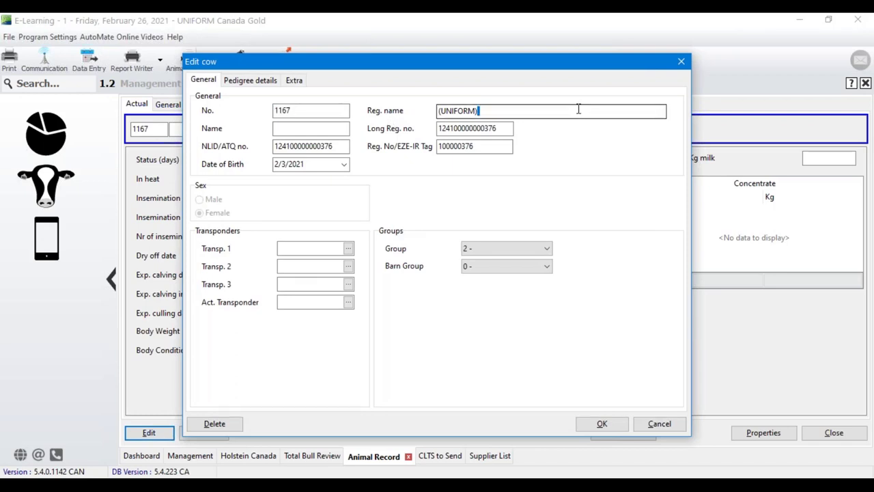
{"action": "type", "text": "1167"}
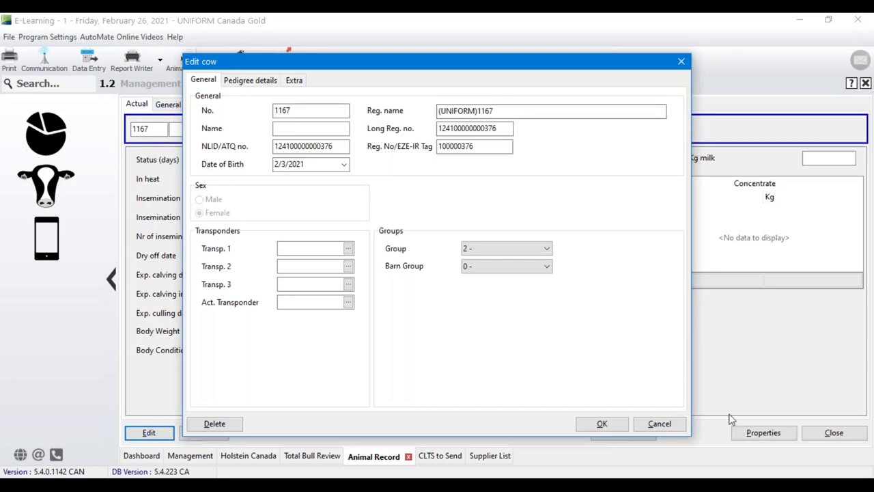
{"action": "left_click", "coordinate": [657, 422]}
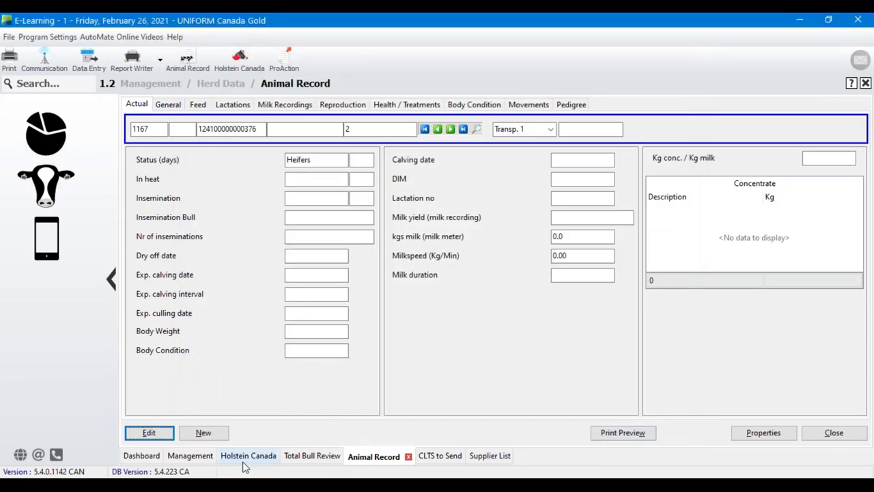
Return to the Holstein Canada send list, where 1167 still shows 'No animal name prefix'.
{"action": "left_click", "coordinate": [247, 462]}
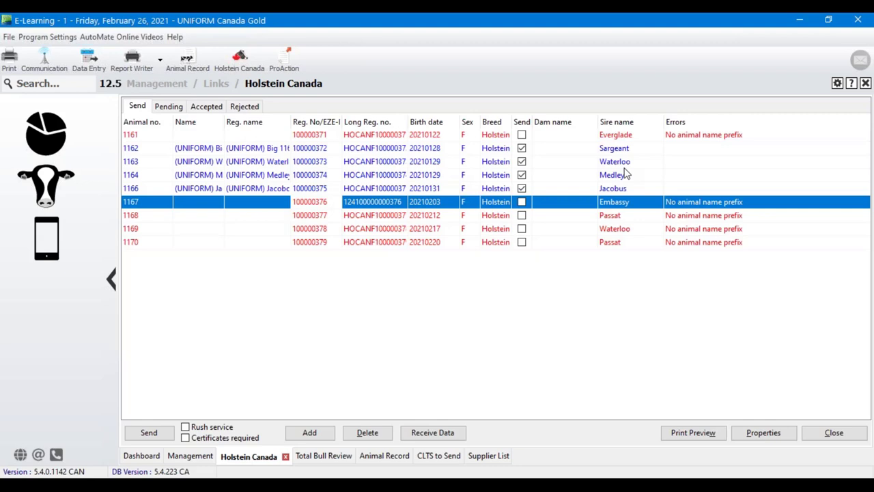
{"action": "mouse_move", "coordinate": [57, 456]}
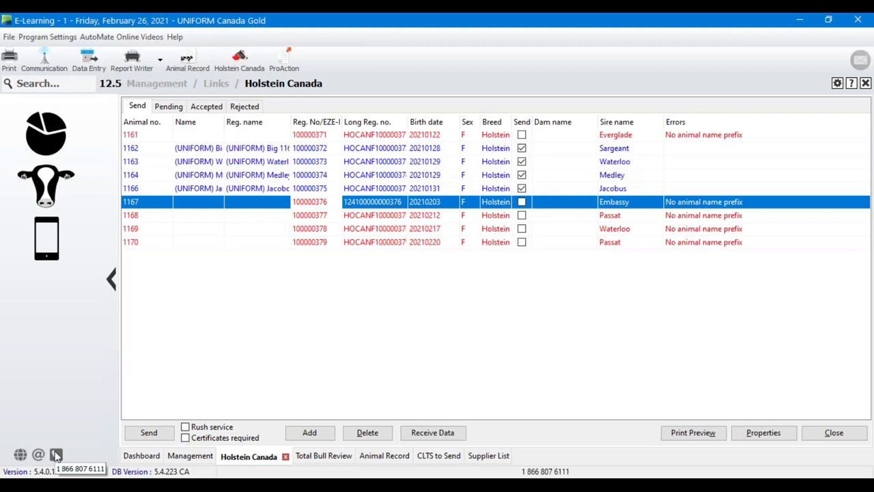